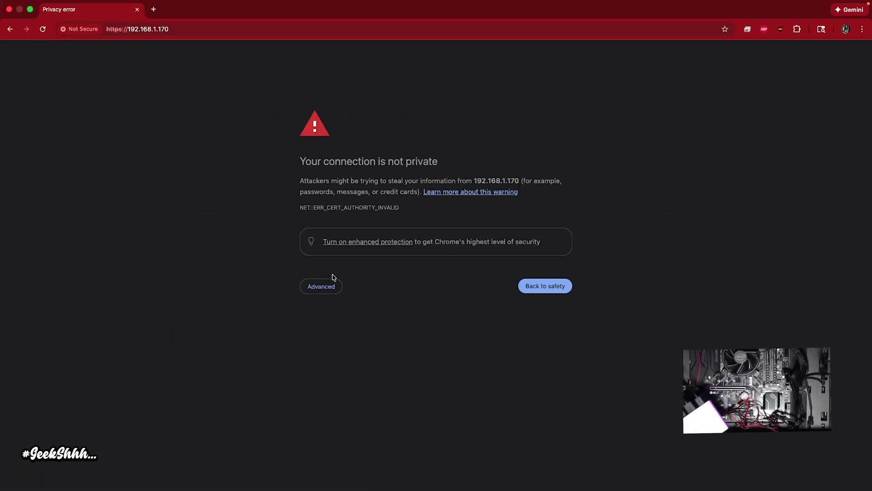
- Get past Chrome's certificate warning to reach the GLKVM admin-password setup page at 192.168.1.170
click(325, 284)
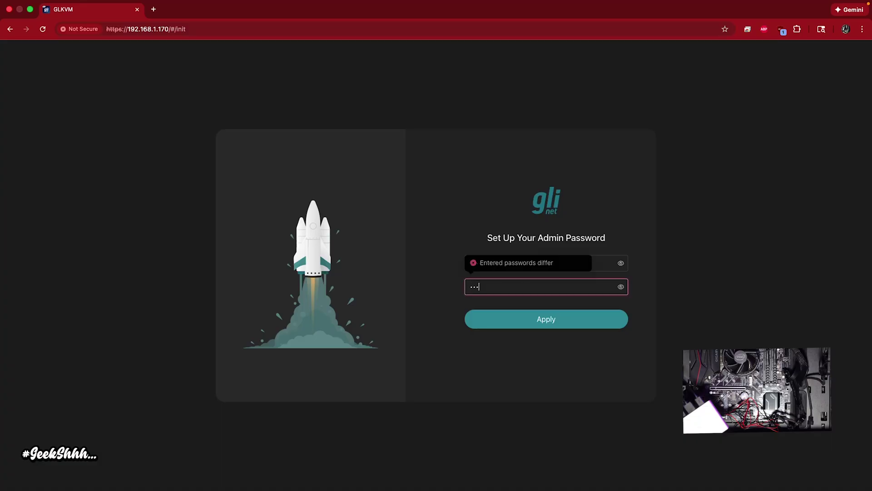
- Apply the new admin password to log in, then bring up the GLKVM Settings panel
click(525, 318)
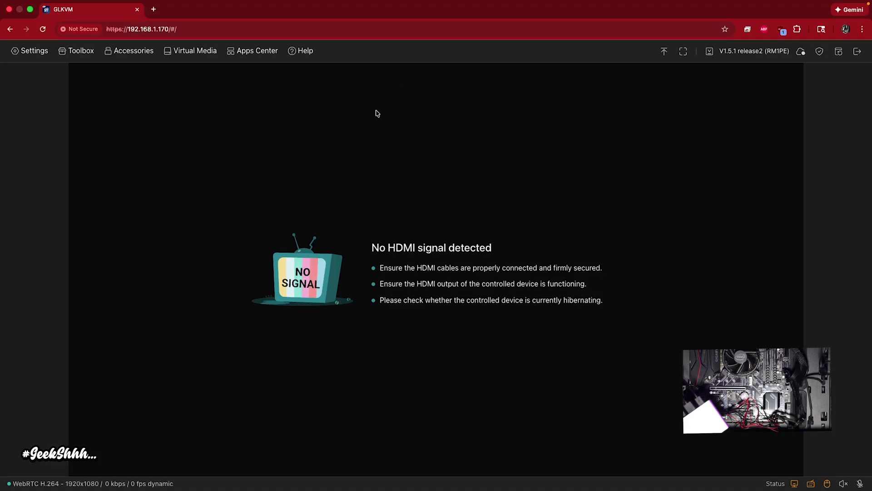
click(35, 52)
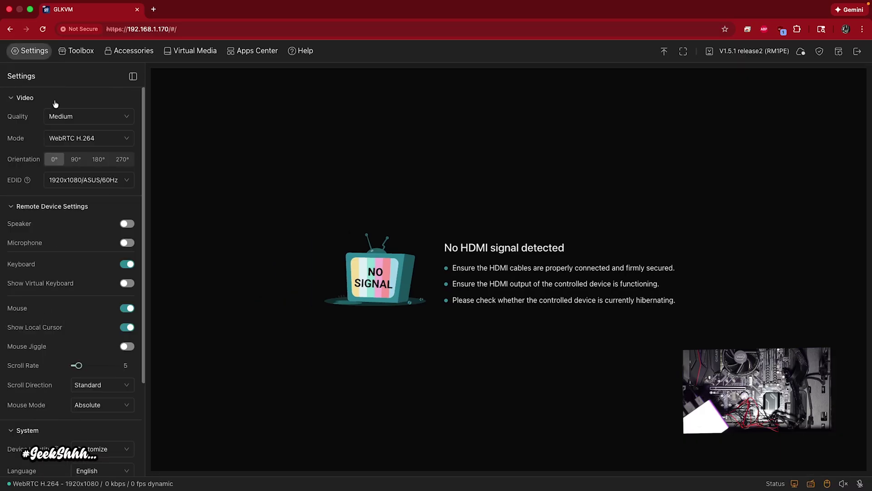
scroll(27, 437, down, 5)
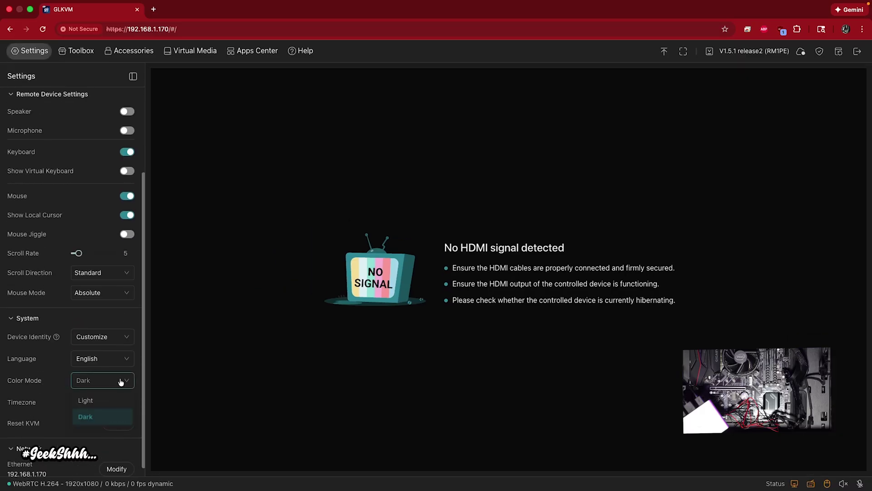
click(108, 403)
click(116, 378)
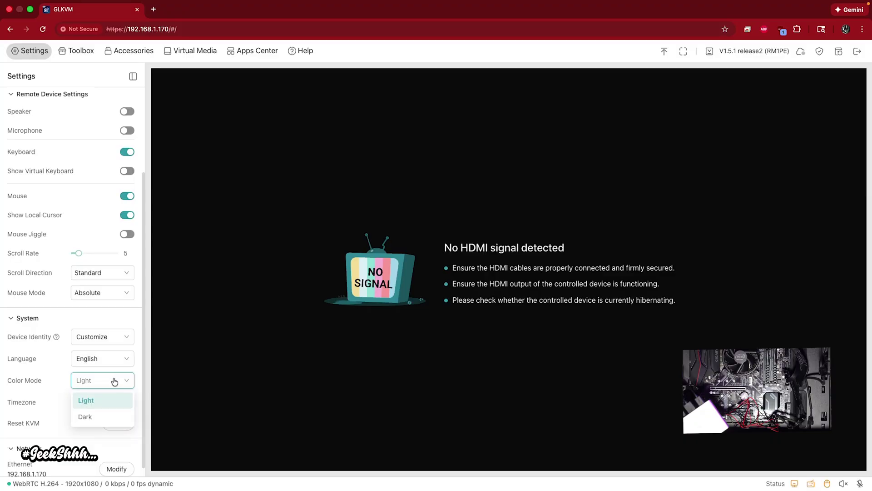
click(97, 417)
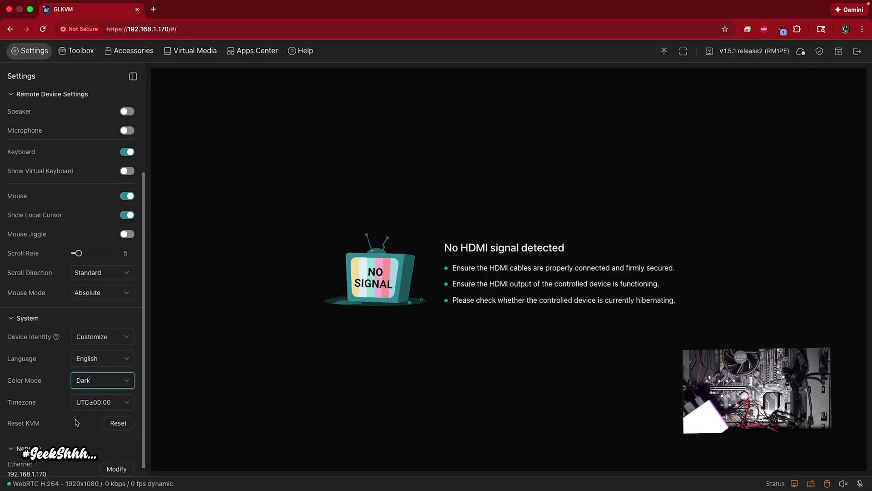
scroll(61, 412, up, 5)
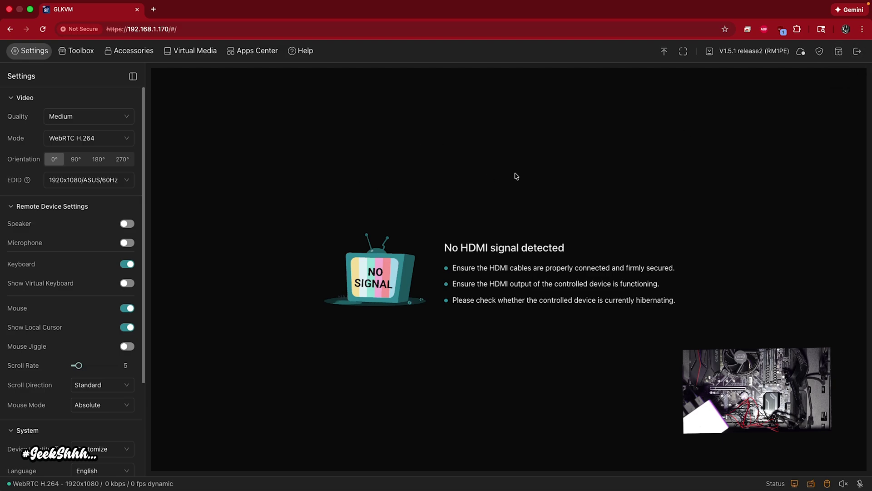
click(820, 52)
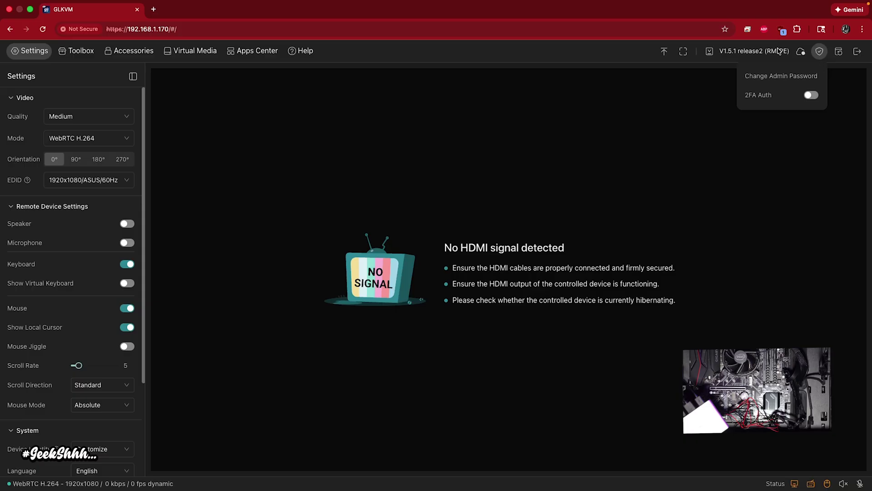
click(779, 54)
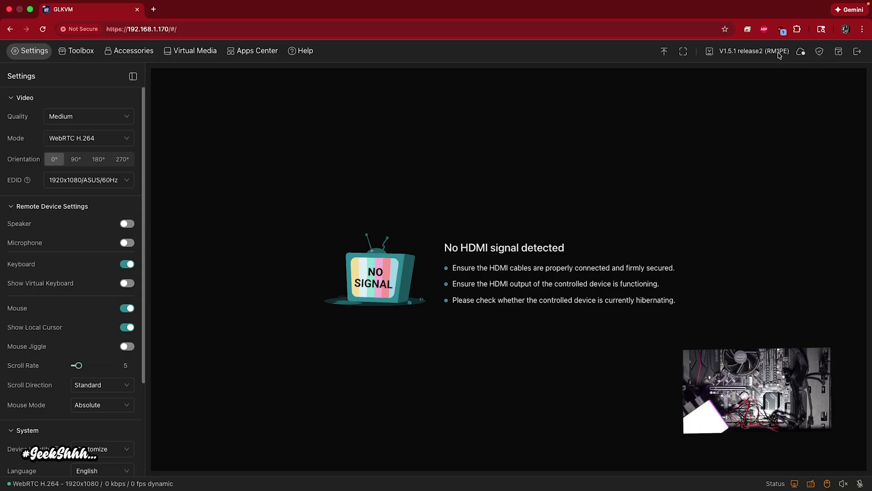
click(709, 52)
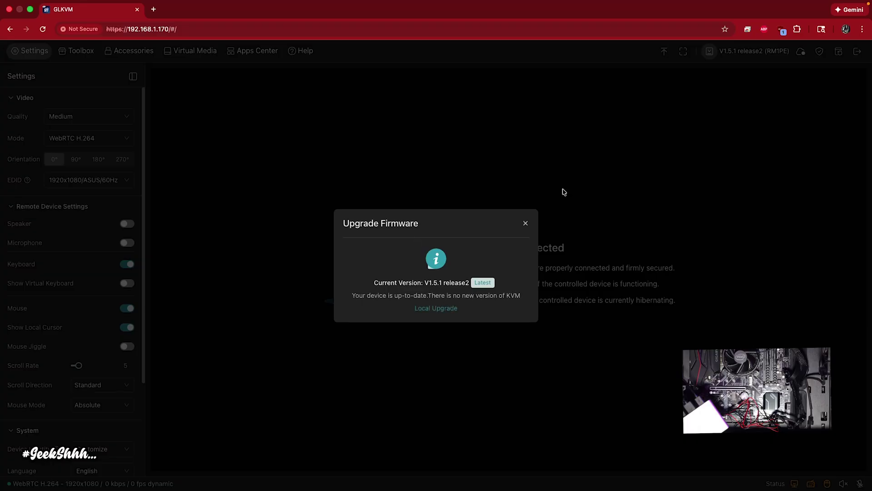
click(523, 224)
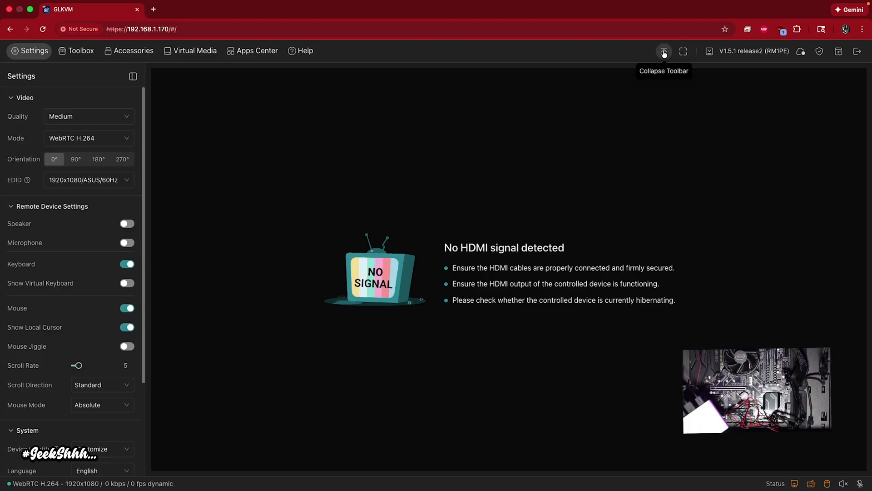
click(664, 53)
click(438, 47)
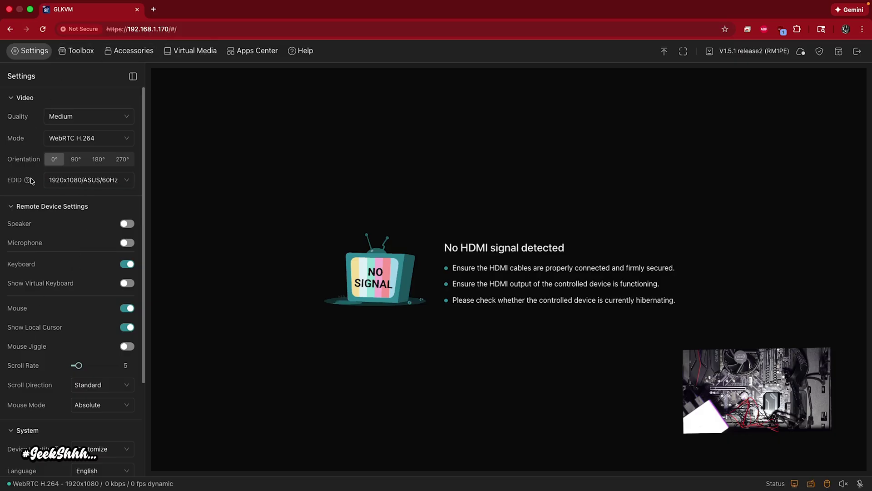
- Review the EDID and Quality options, keeping 1920x1080/ASUS/60Hz and Medium, and re-expand Video
click(126, 184)
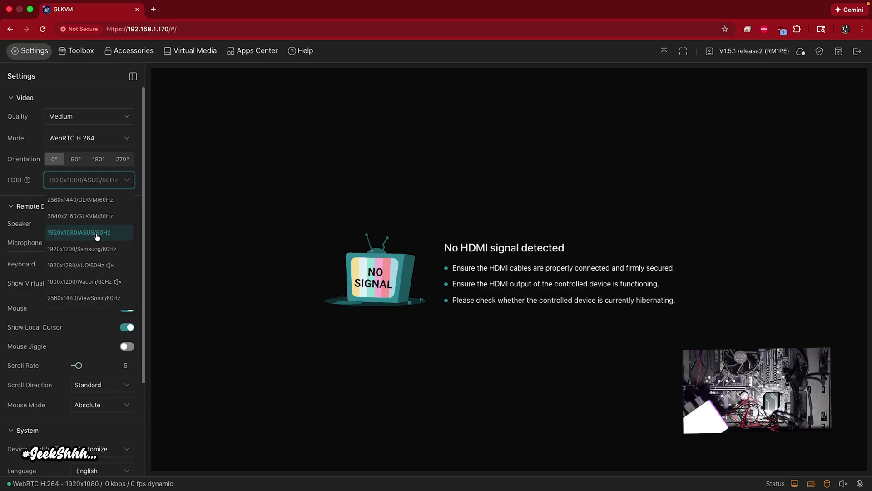
click(29, 180)
click(128, 117)
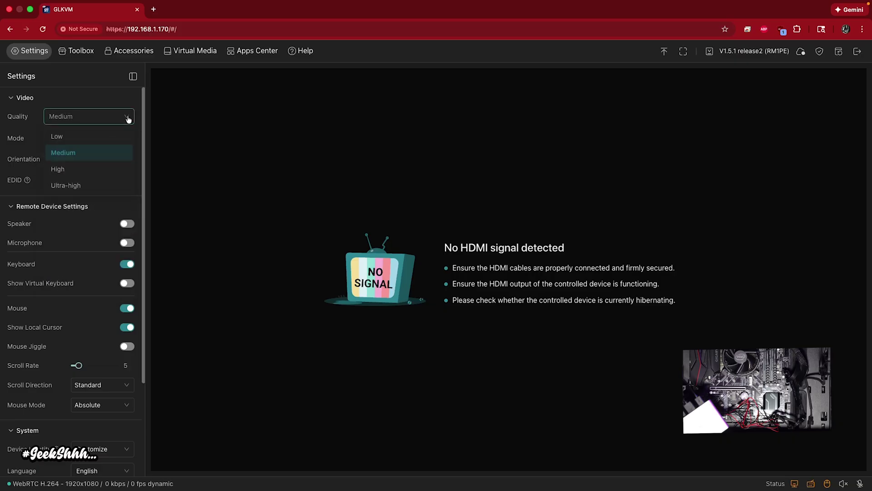
click(111, 96)
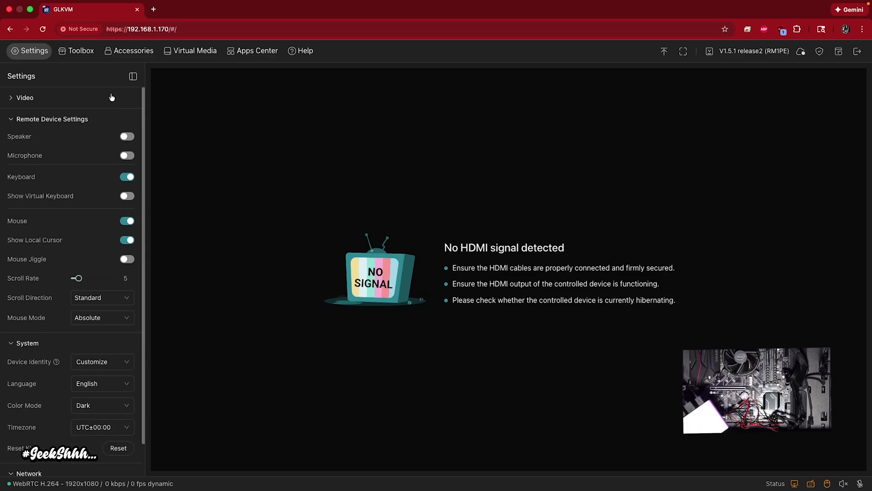
click(13, 99)
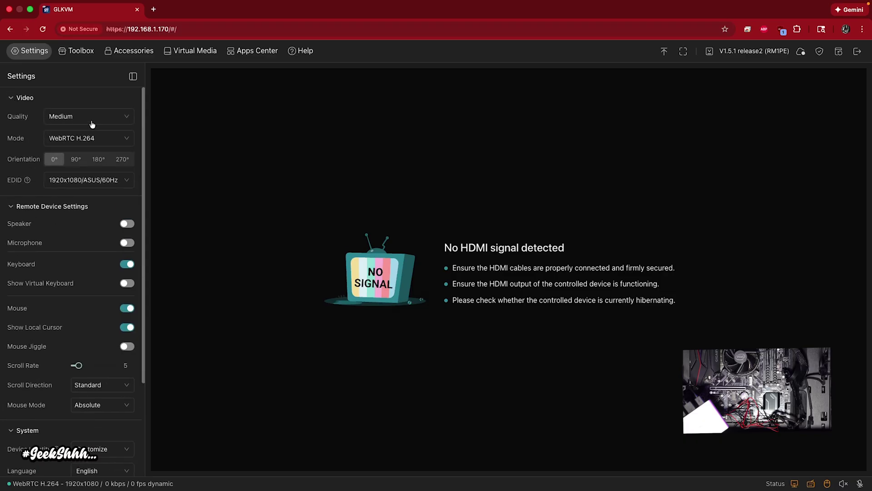
- Power on the remote PC with a confirmed ATX Power short press
click(81, 51)
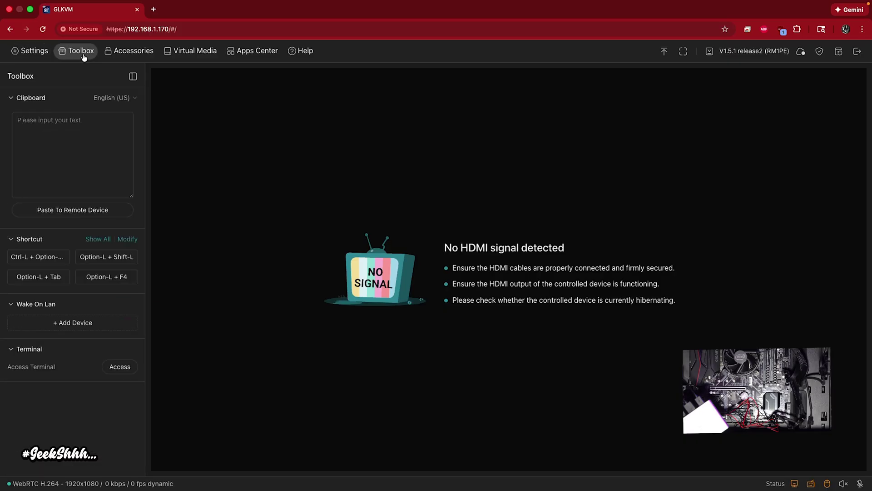
click(130, 52)
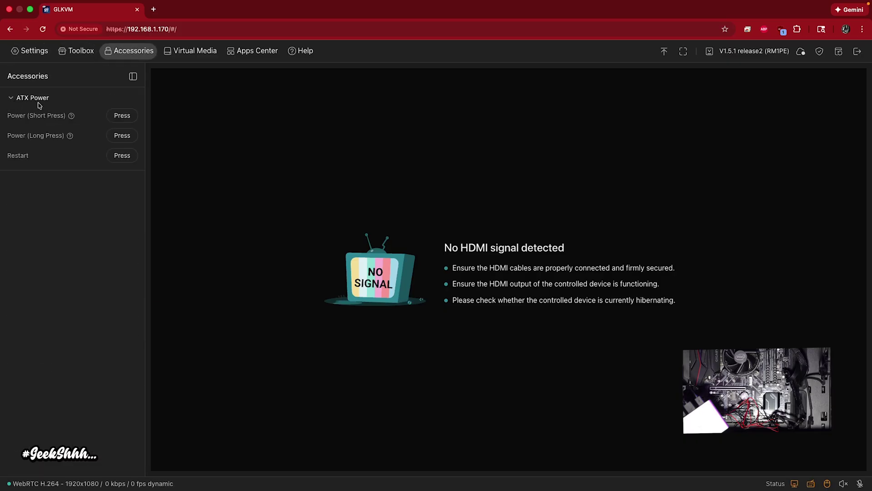
click(122, 116)
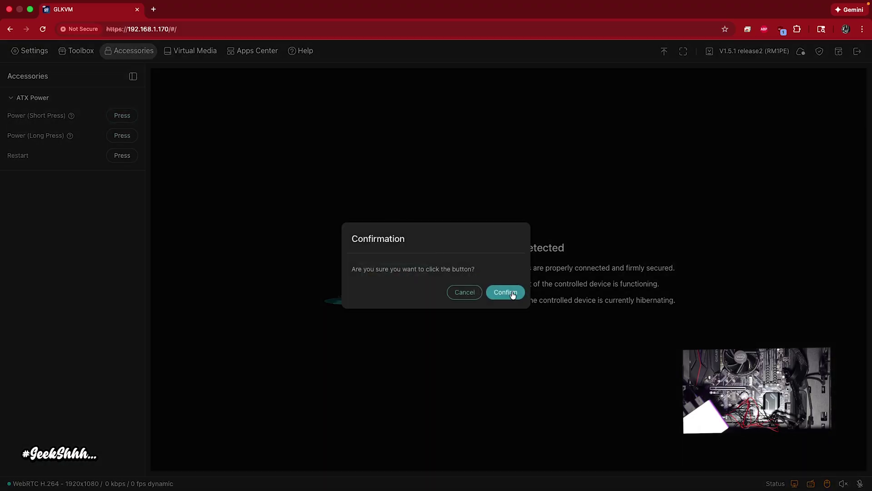
click(511, 293)
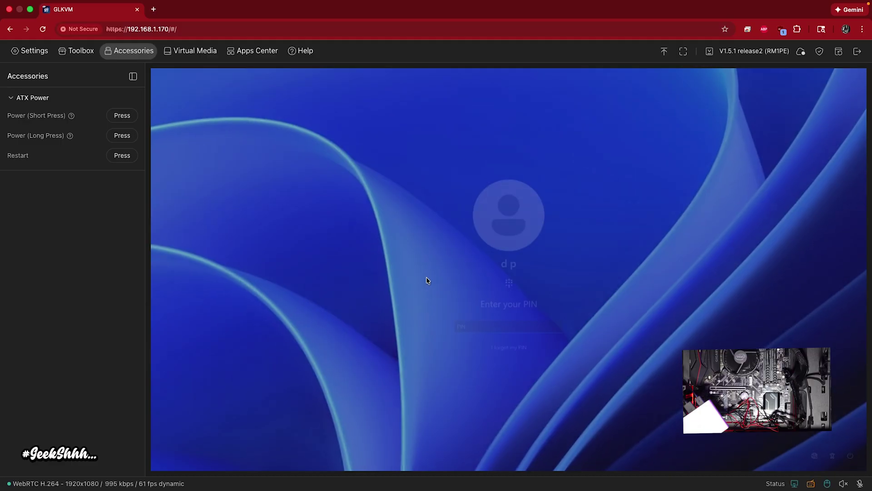
- Enter the Windows PIN on the remote PC's sign-in screen
text(12)
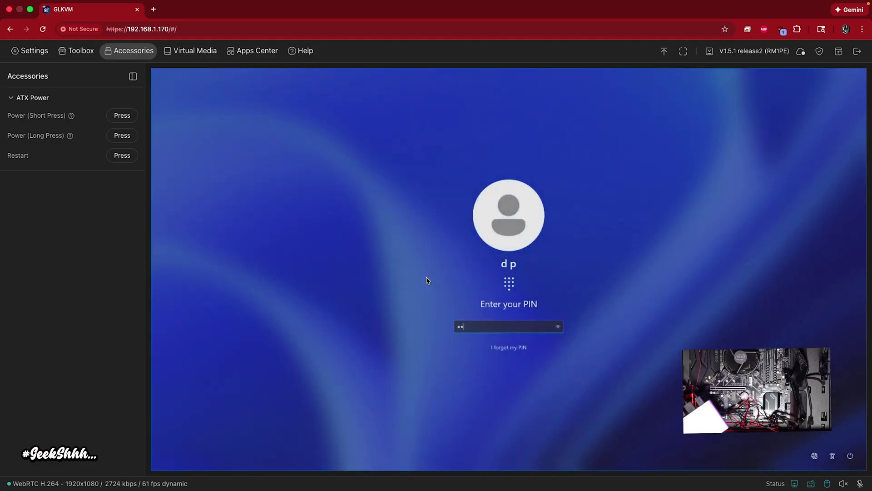
text(34)
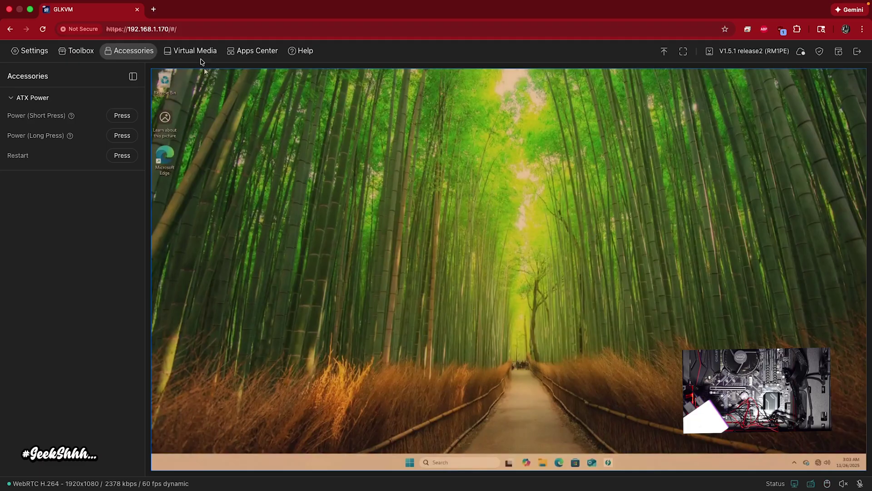
- Open and close the Virtual Media, ATX power, Apps Center (Tailscale) and cloud service panels in turn
click(197, 56)
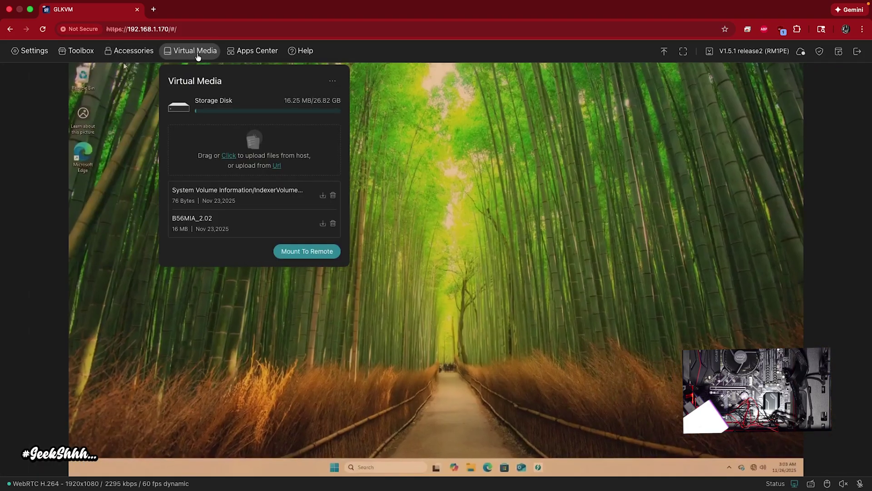
click(198, 56)
click(139, 51)
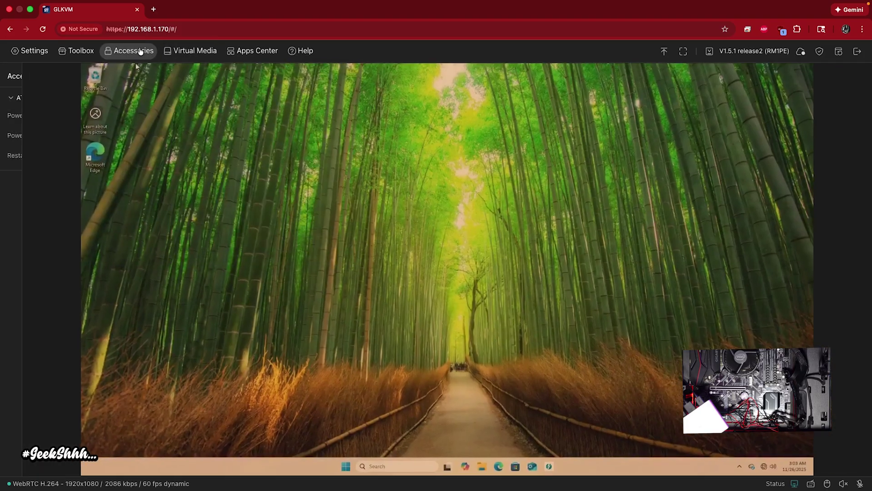
click(265, 52)
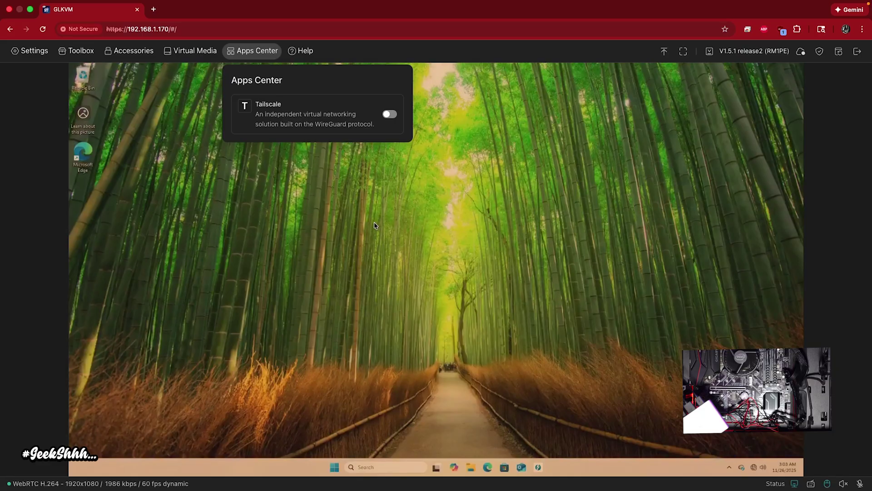
click(802, 53)
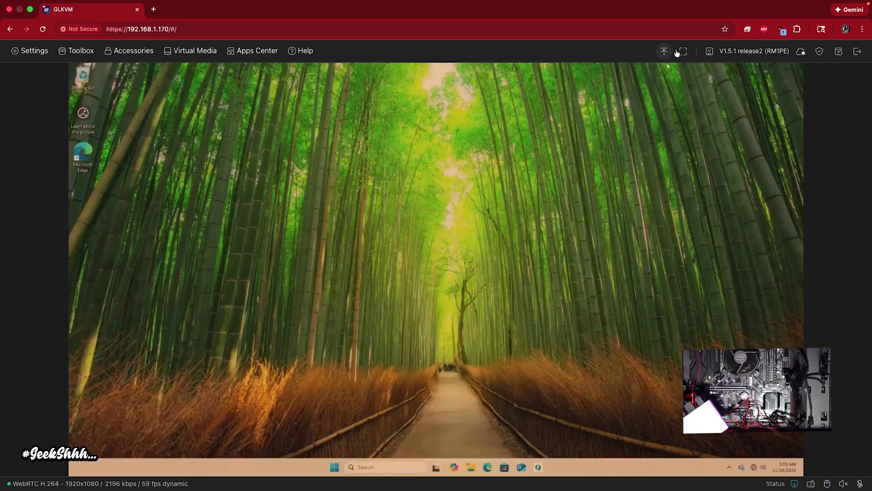
click(710, 52)
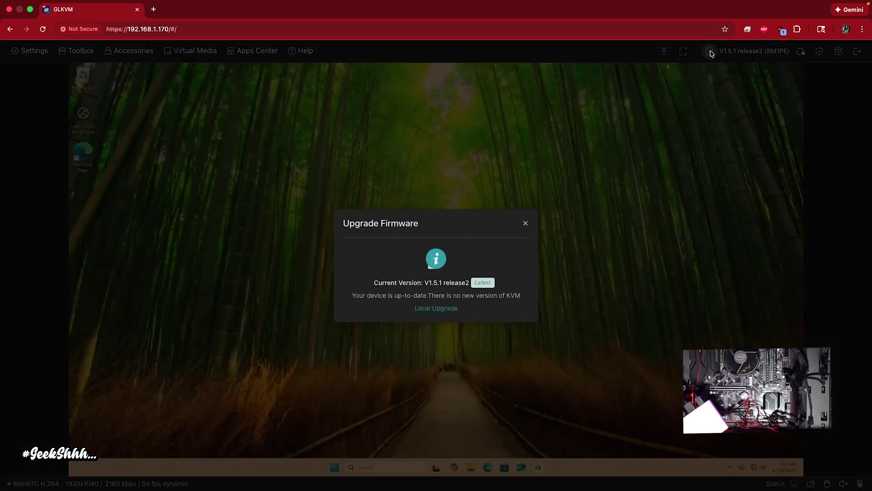
click(525, 223)
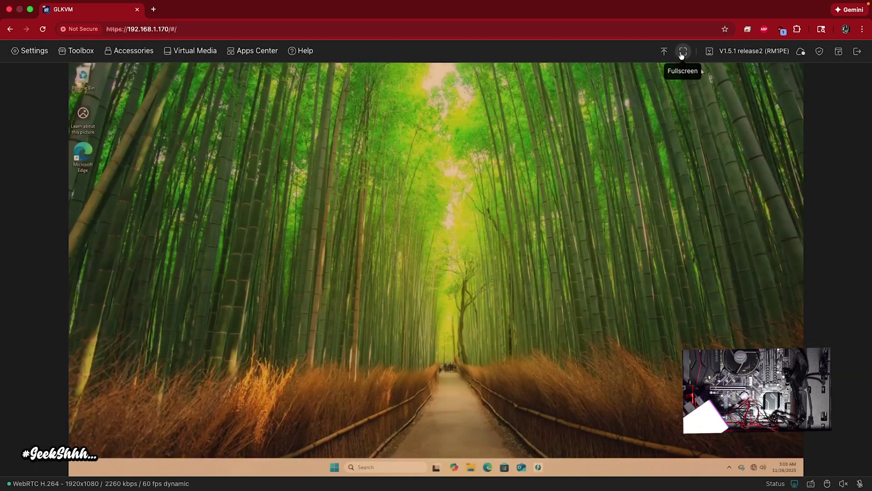
click(683, 52)
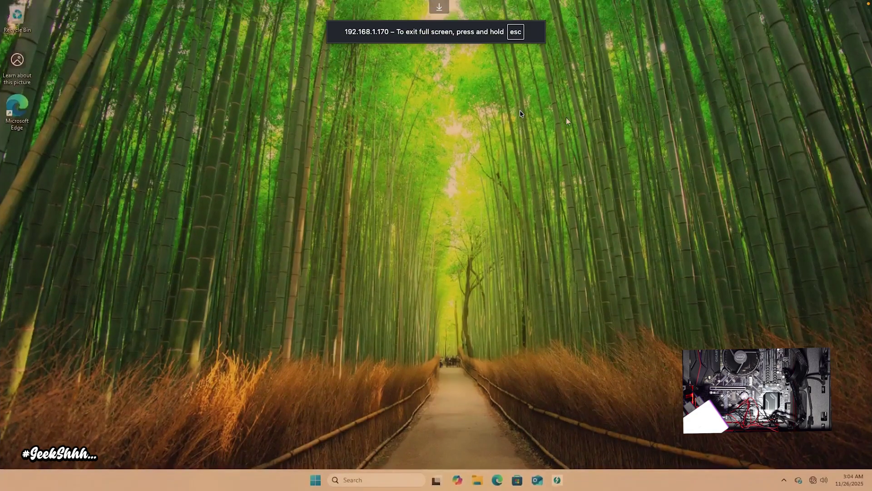
click(439, 7)
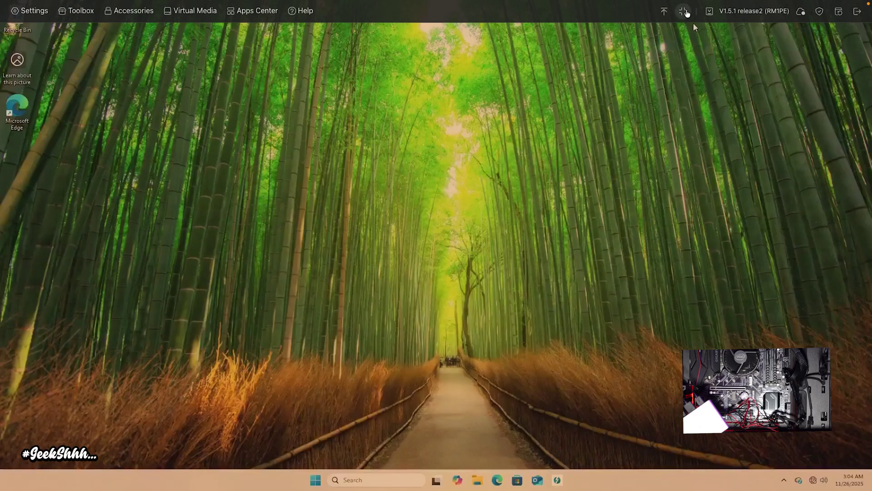
click(683, 10)
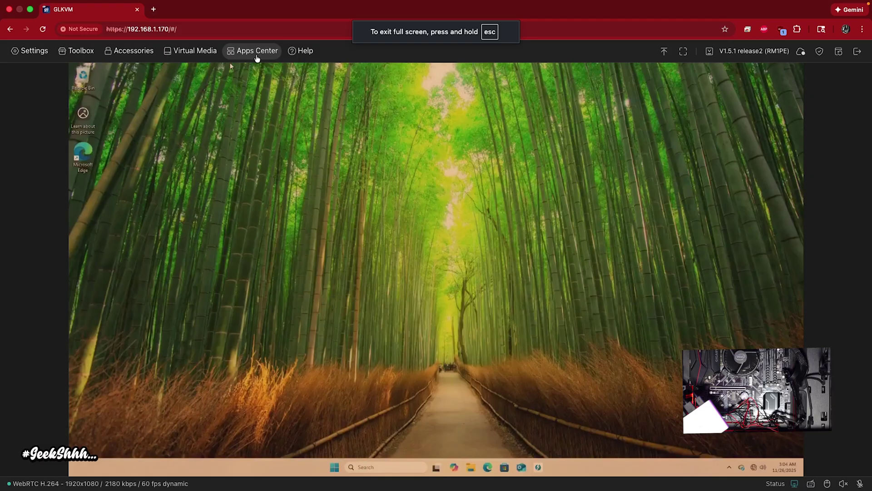
- Upload Z390MGAMING.F11a (16 MB) to the KVM's virtual media storage disk
click(236, 58)
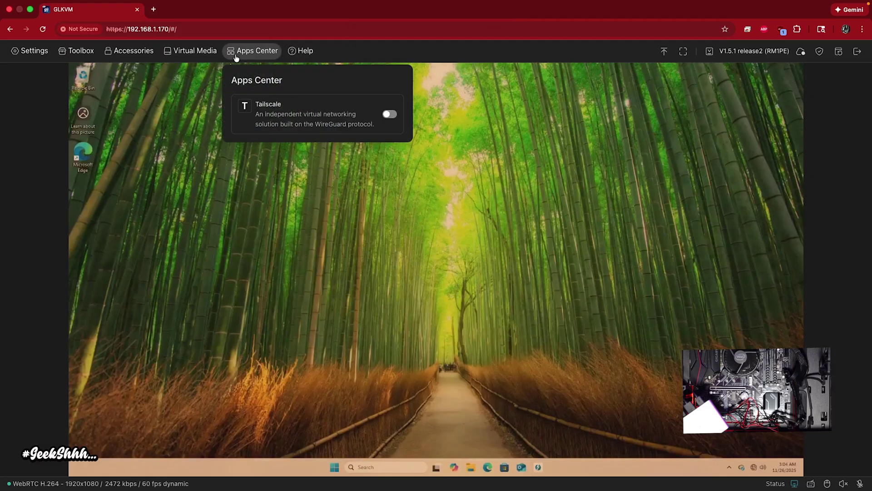
click(194, 56)
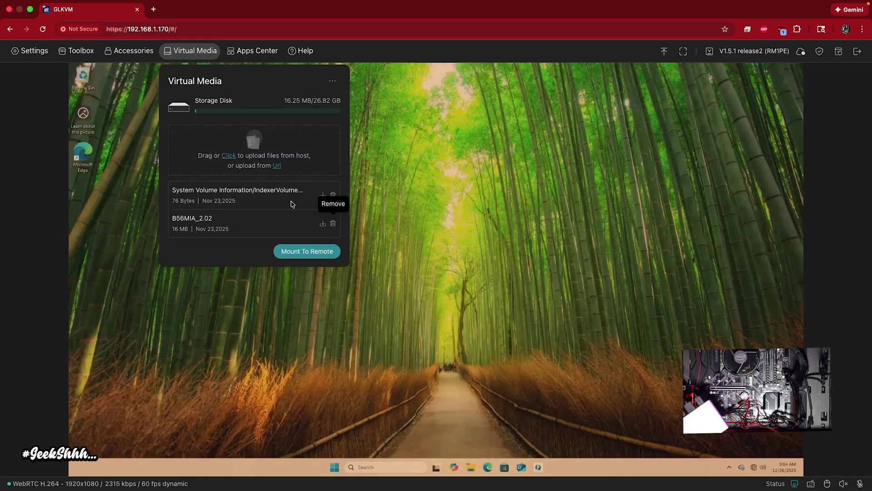
click(230, 155)
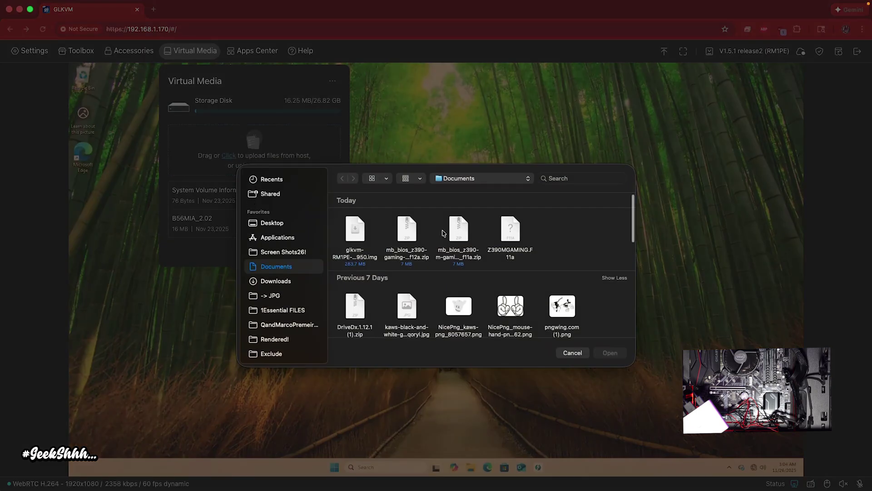
click(511, 234)
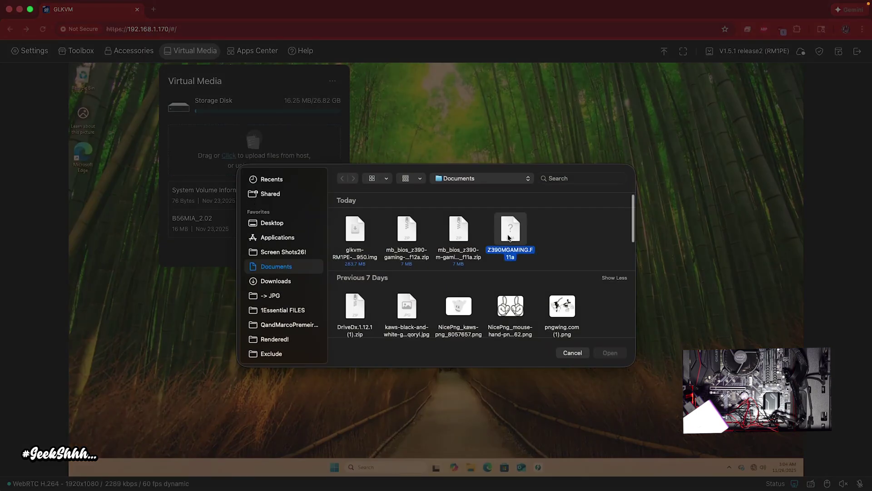
click(610, 353)
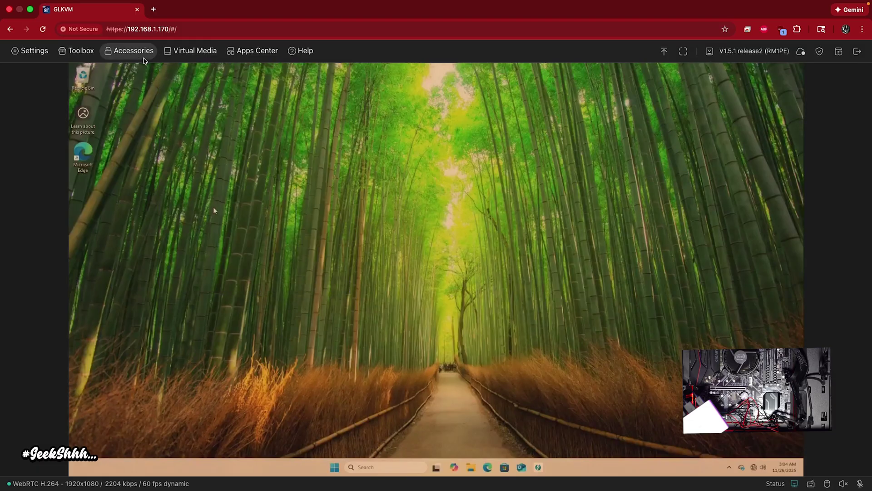
- Switch to the Toolbox clipboard tools and copy the KVM page's address from the browser
click(132, 53)
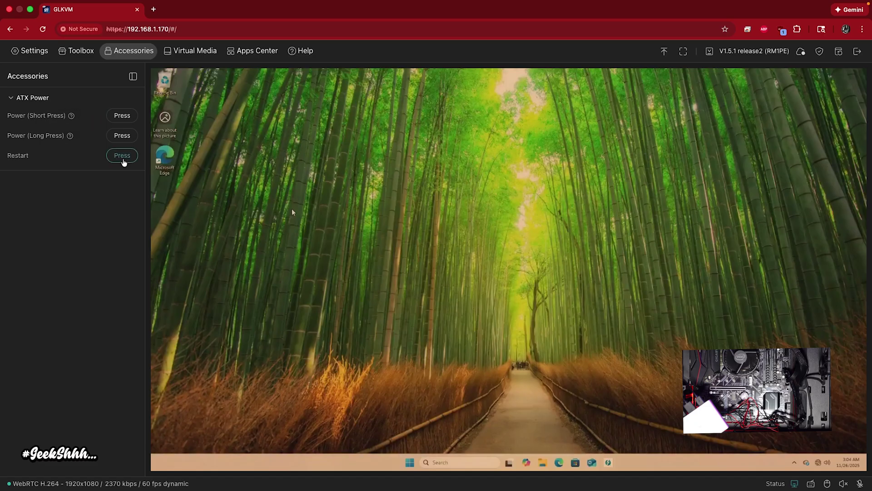
click(86, 54)
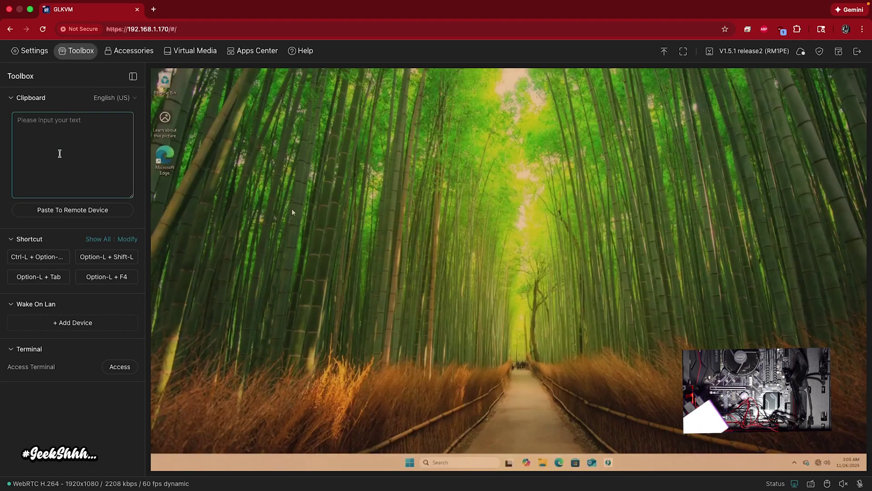
click(388, 330)
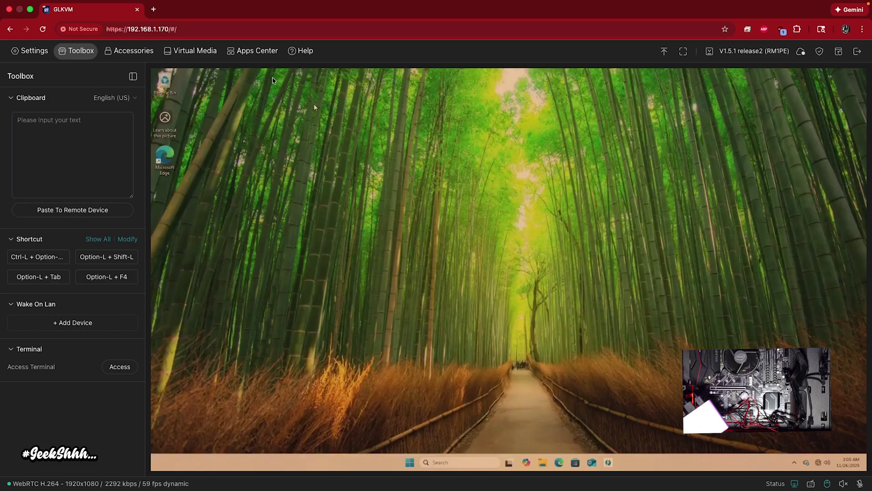
click(142, 30)
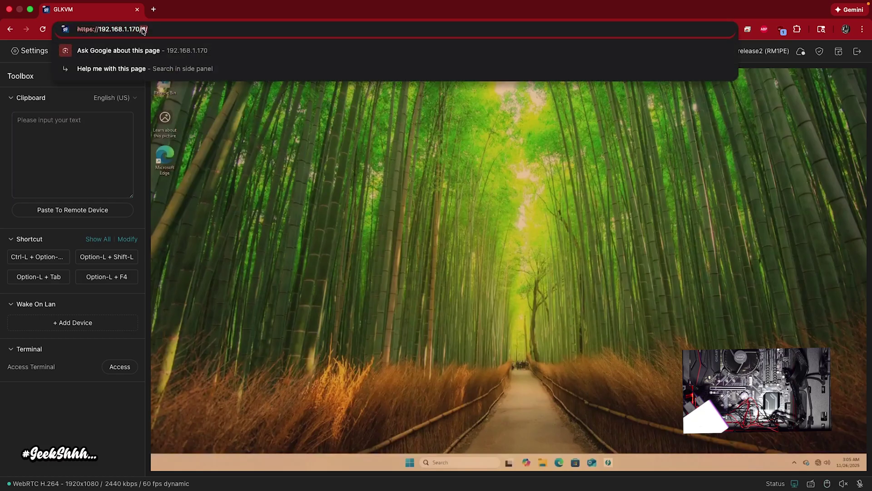
right_click(142, 29)
click(187, 109)
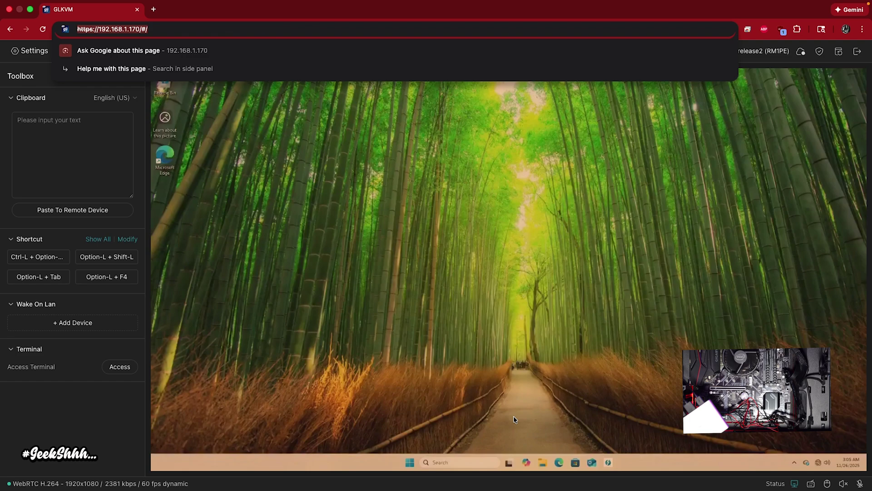
- Paste the address into the Clipboard box and send it to the remote PC's Windows search box
click(449, 462)
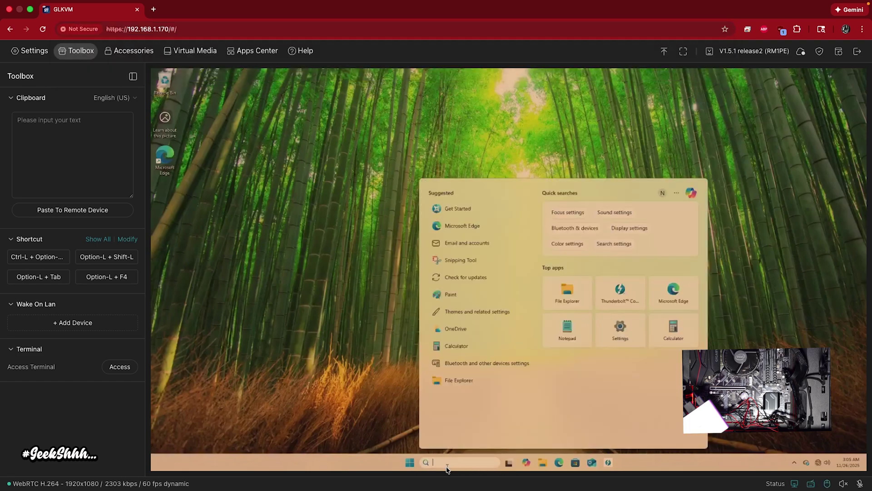
right_click(450, 460)
click(443, 463)
click(74, 129)
right_click(75, 130)
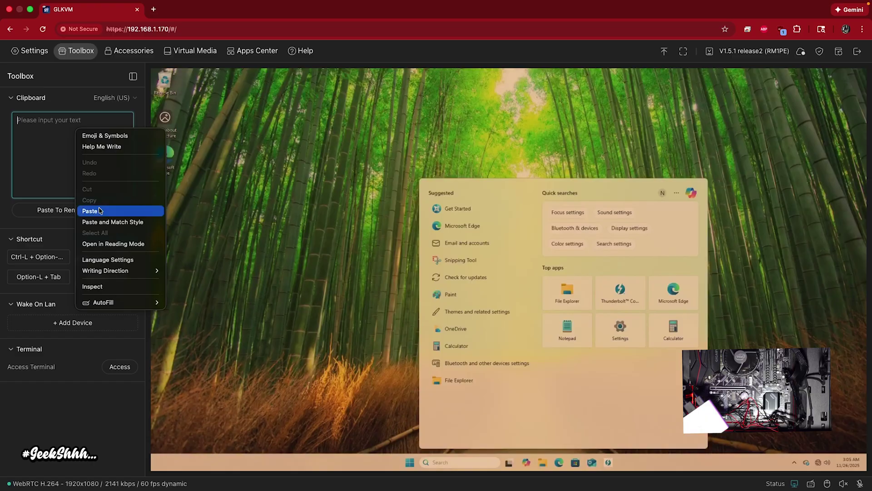
click(100, 210)
click(90, 212)
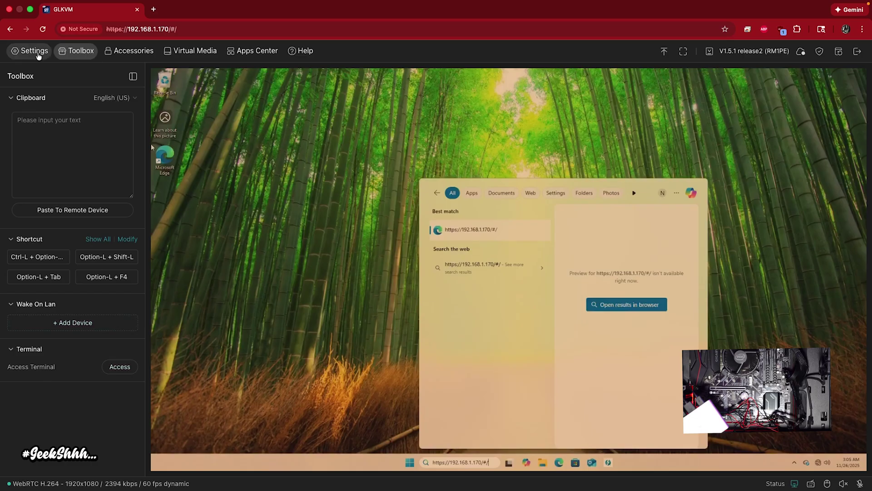
click(38, 53)
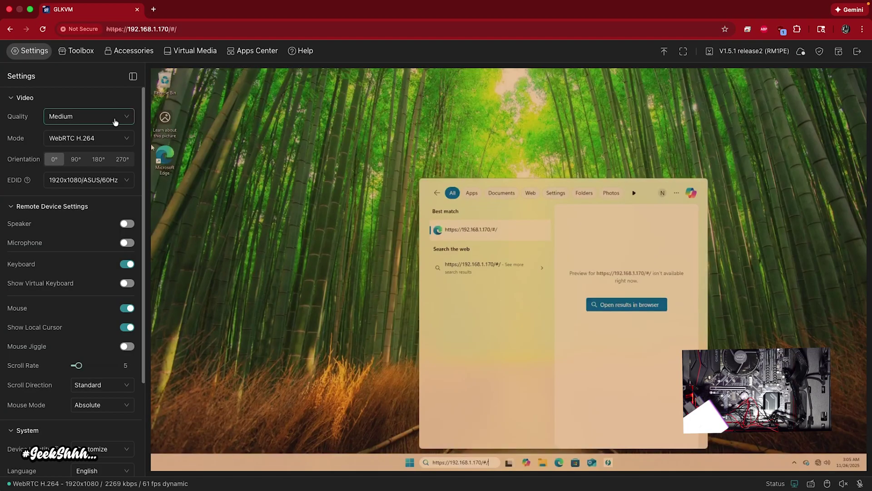
- Keep WebRTC H.264 as the video mode, close remote Windows search, and enable Show Virtual Keyboard
click(116, 139)
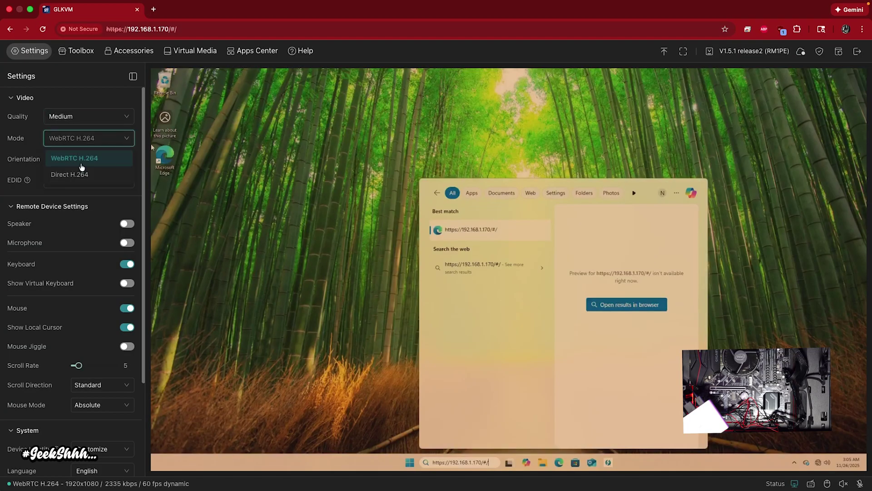
click(21, 135)
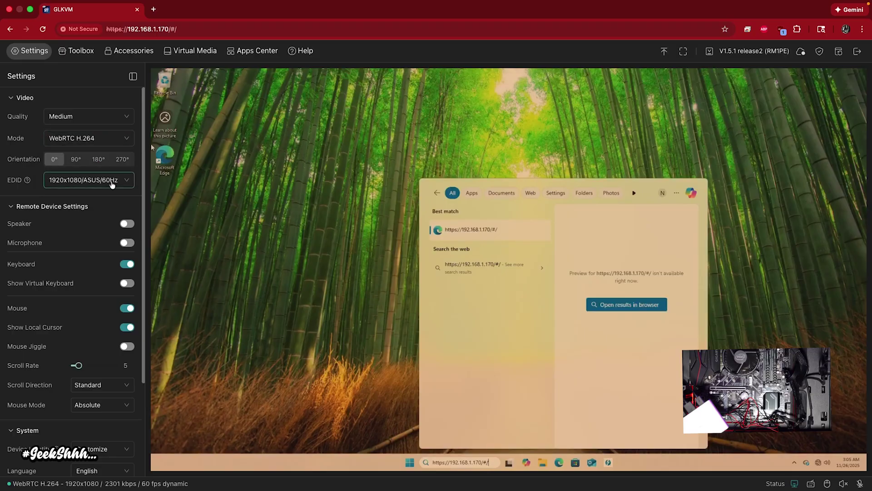
click(331, 240)
click(126, 224)
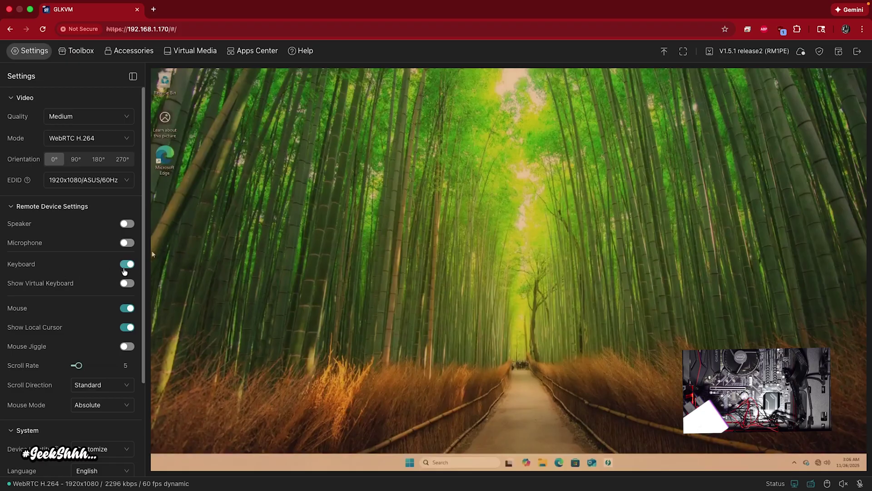
click(127, 283)
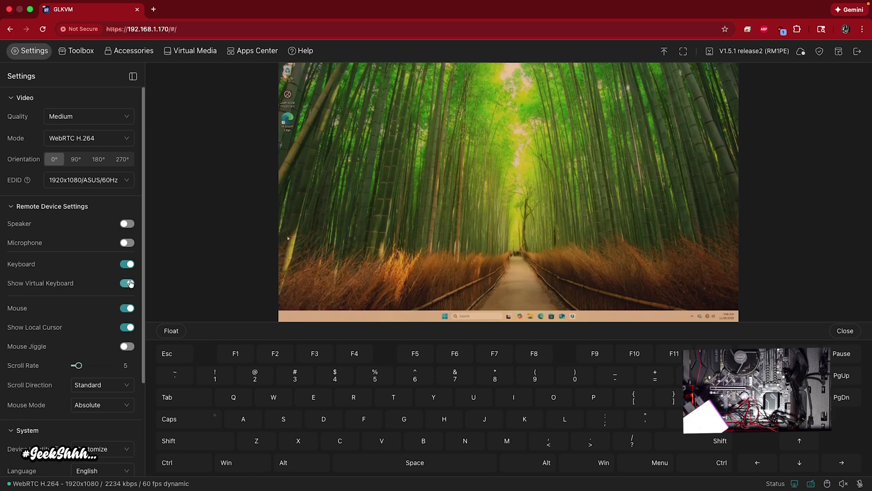
- Turn Show Virtual Keyboard off and toggle Show Local Cursor off and back on
click(130, 284)
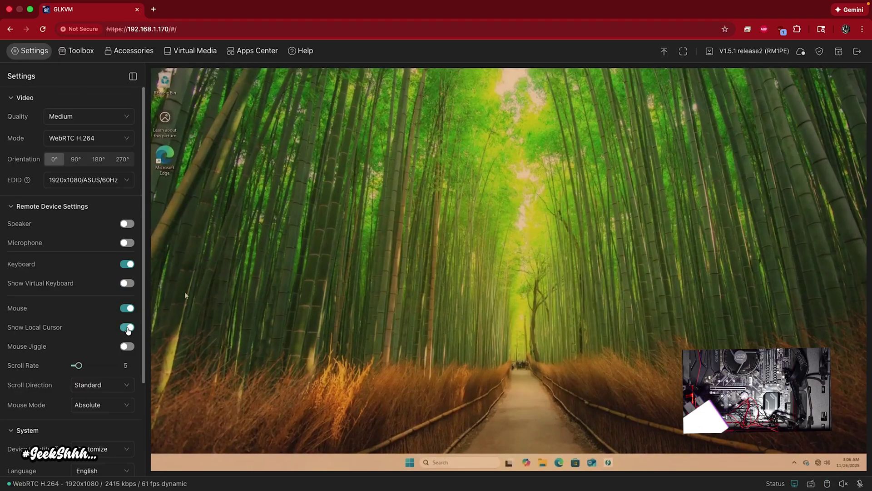
click(127, 327)
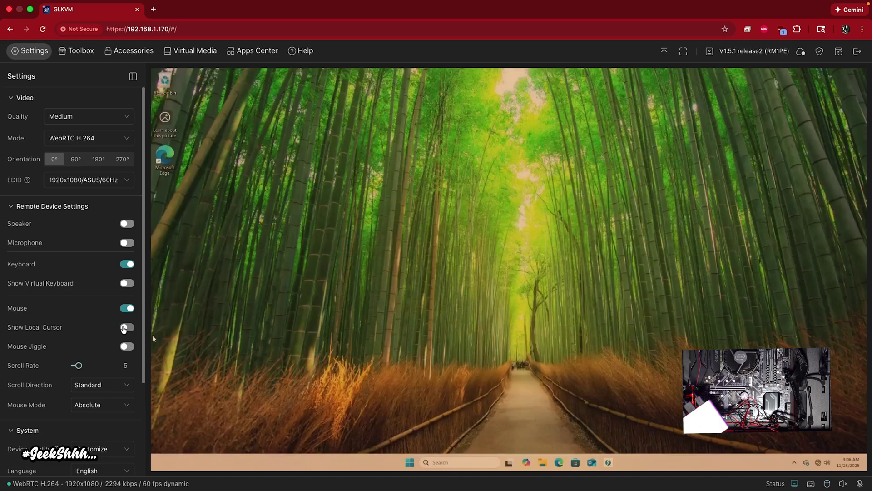
click(126, 328)
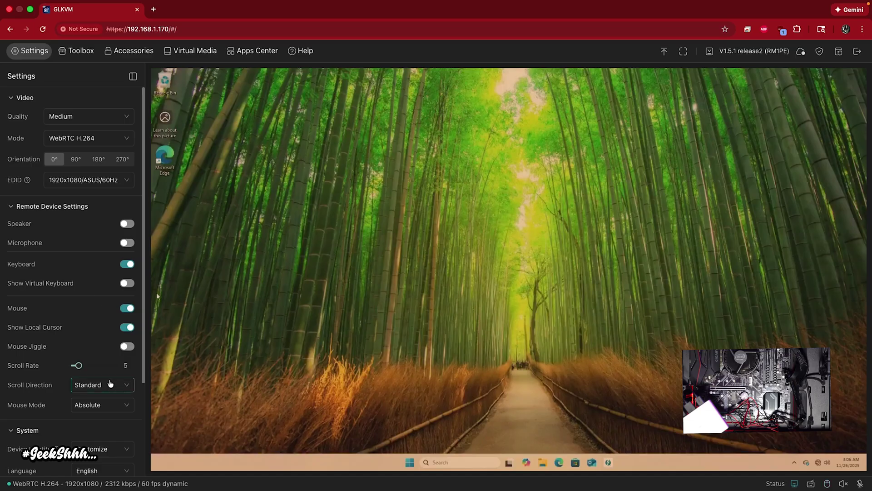
scroll(61, 408, down, 3)
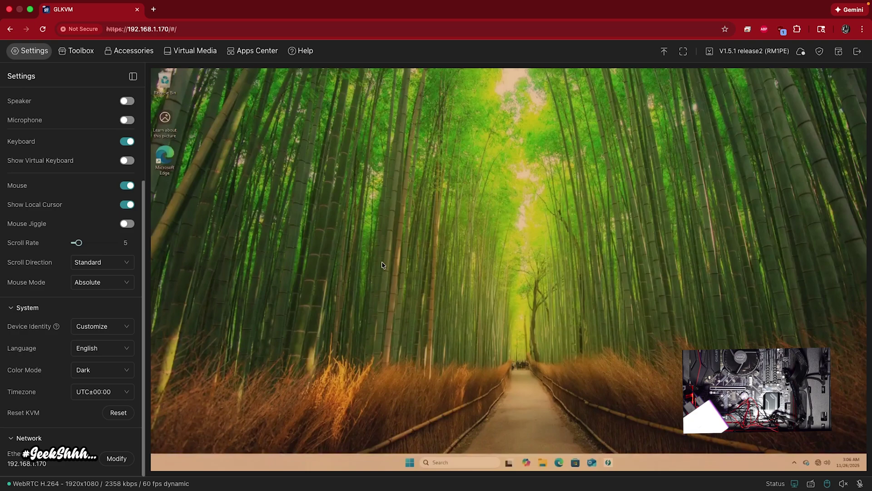
click(108, 282)
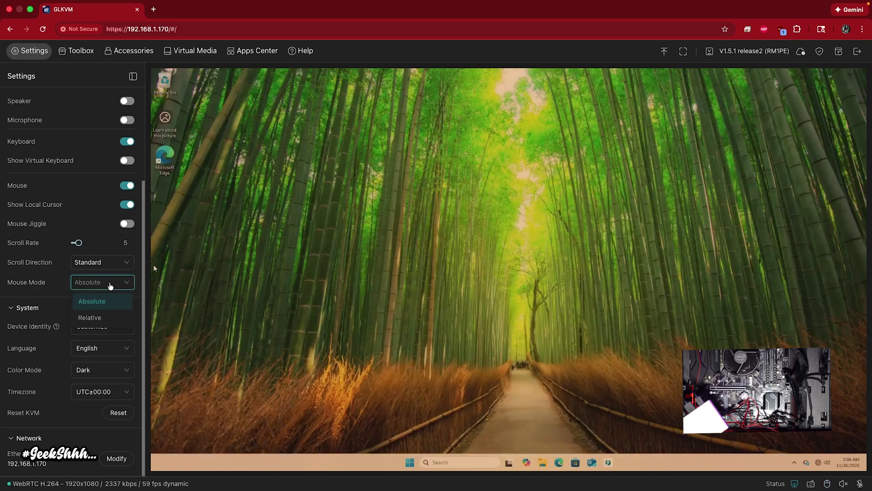
click(31, 286)
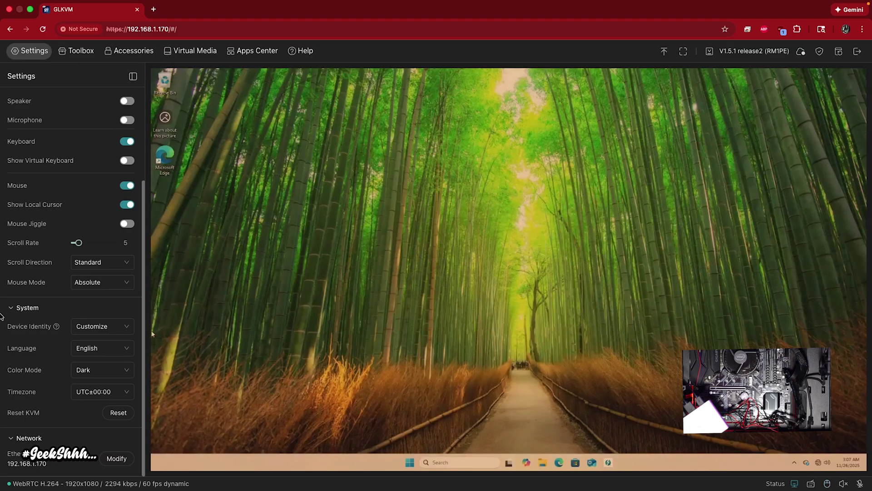
click(92, 290)
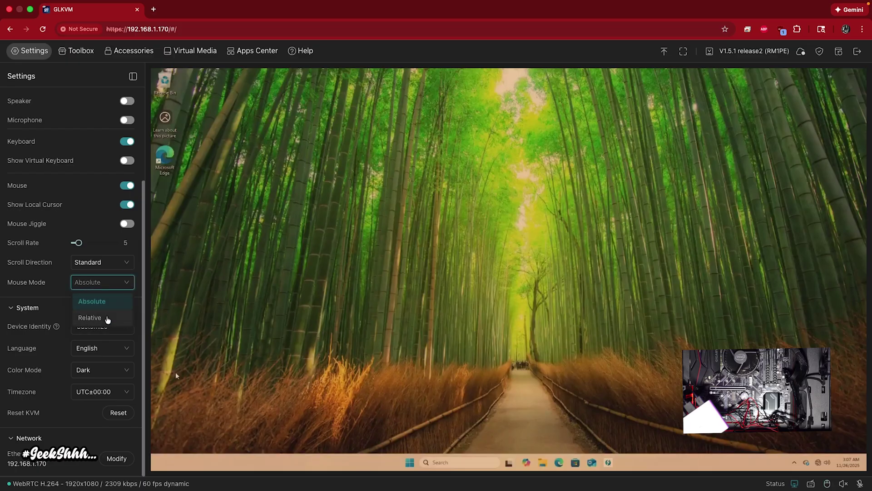
click(107, 318)
click(417, 228)
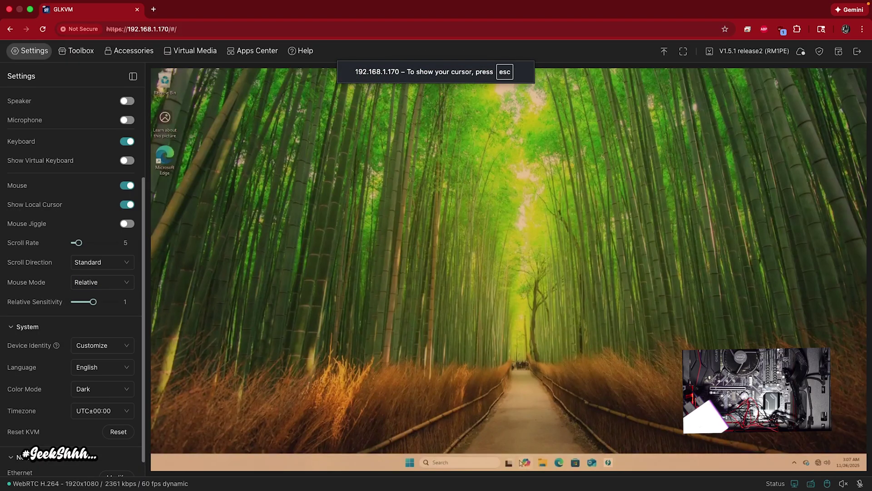
click(494, 465)
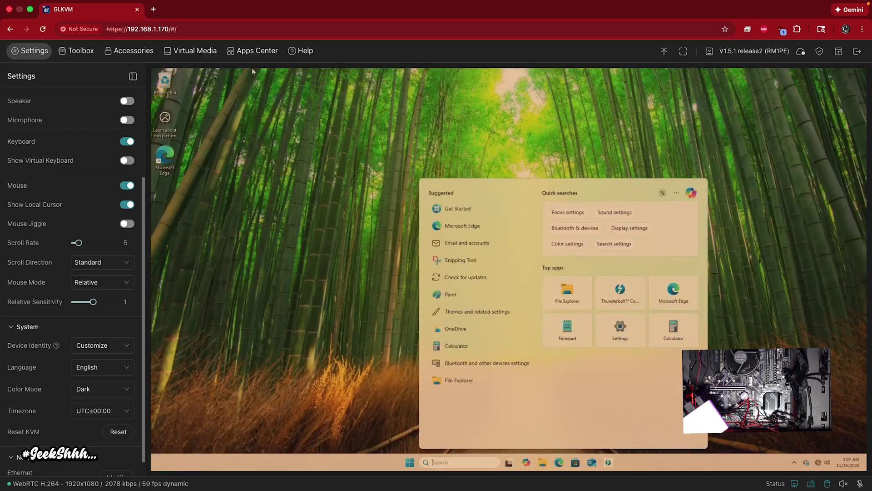
click(288, 142)
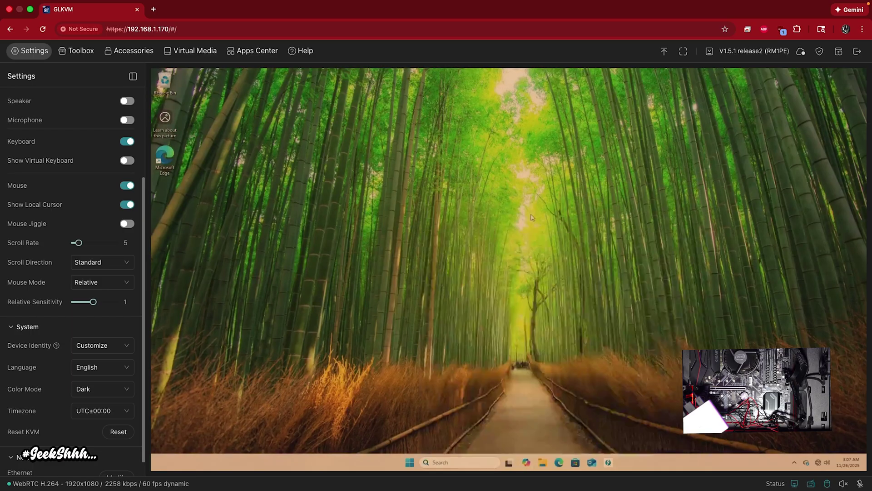
click(448, 138)
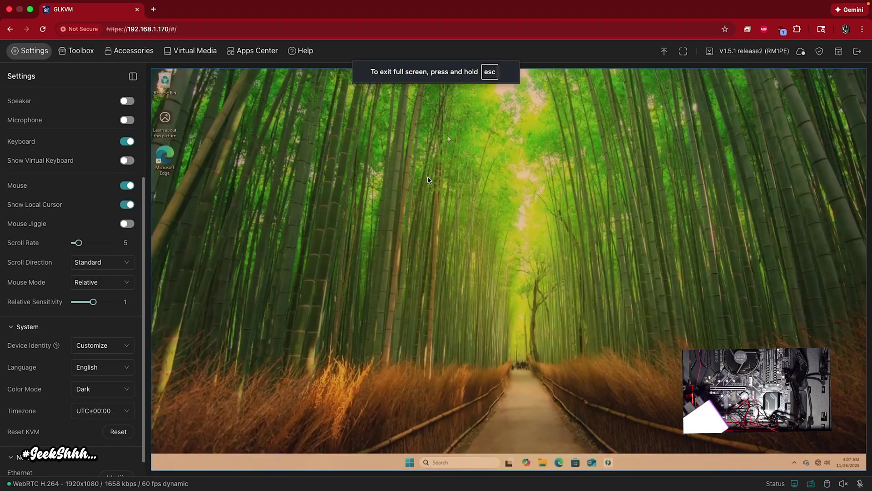
click(78, 285)
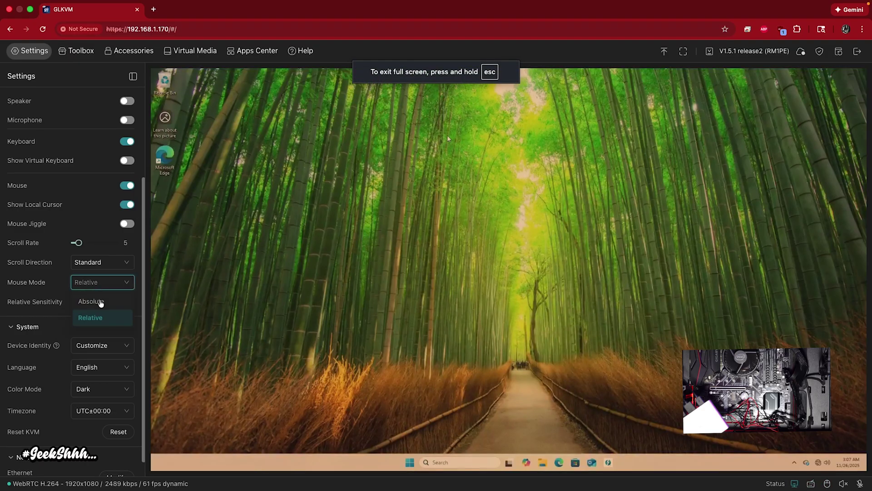
click(100, 303)
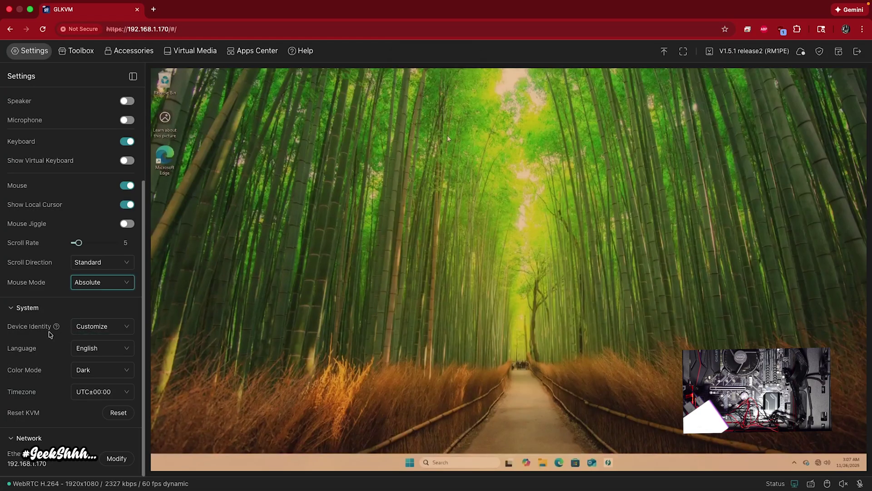
click(103, 327)
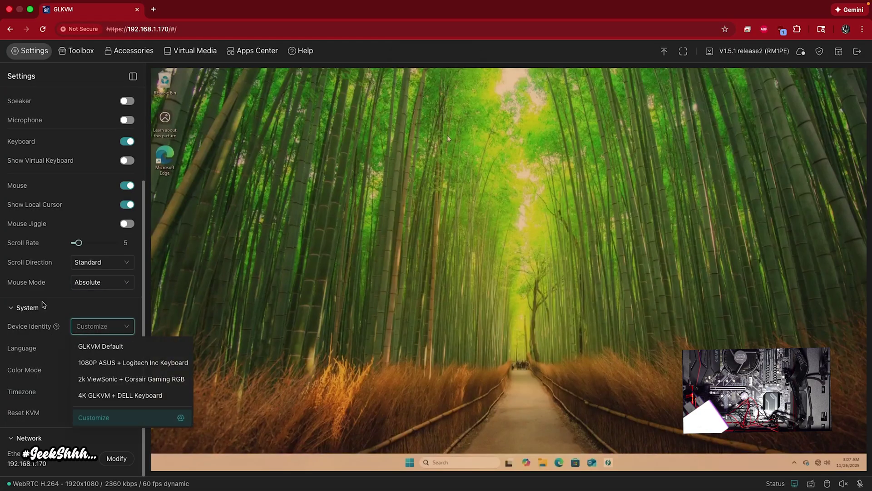
click(46, 317)
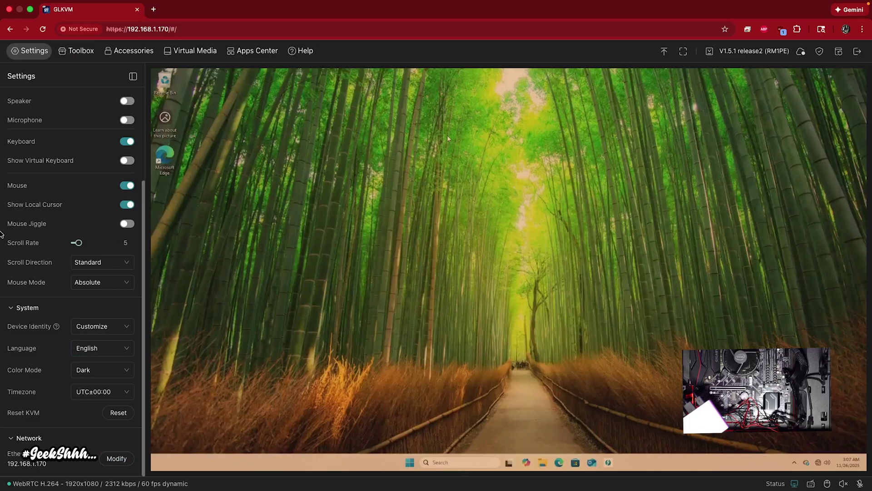
click(75, 51)
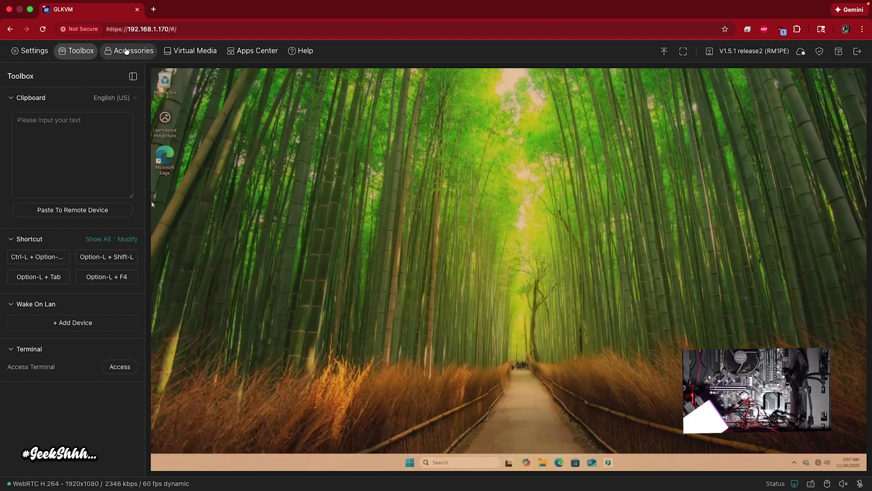
- Restart the remote PC with the ATX Power Restart under Accessories, and confirm it
click(128, 51)
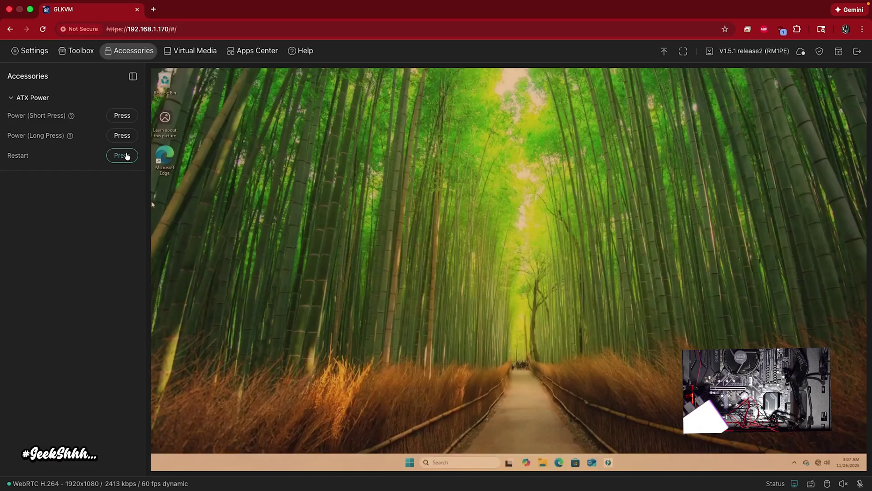
click(117, 157)
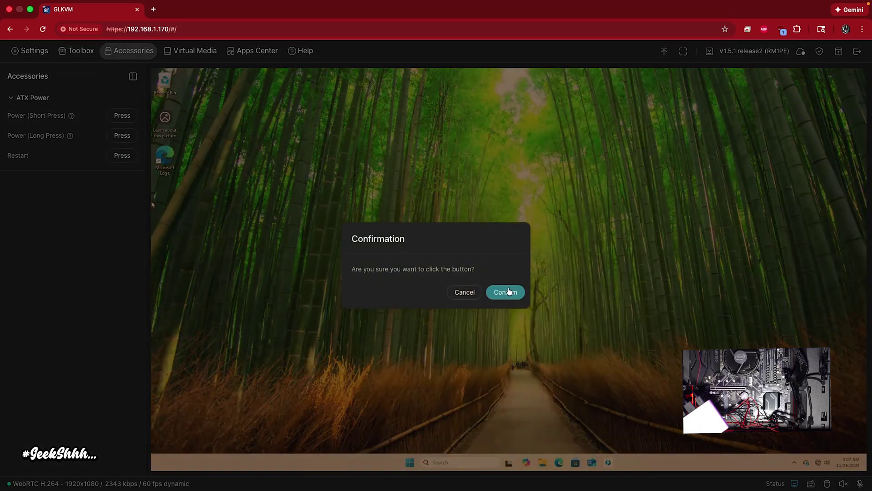
click(495, 286)
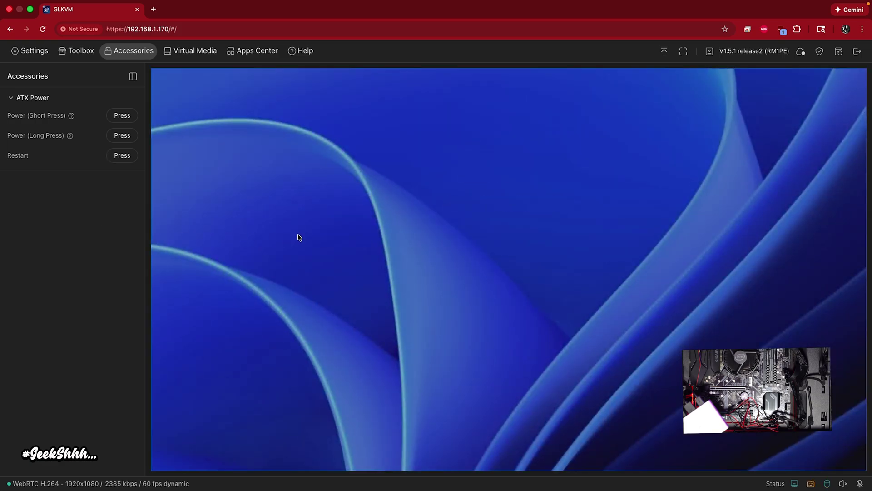
- Sign back into Windows with the PIN and request another ATX Power restart
text(1234)
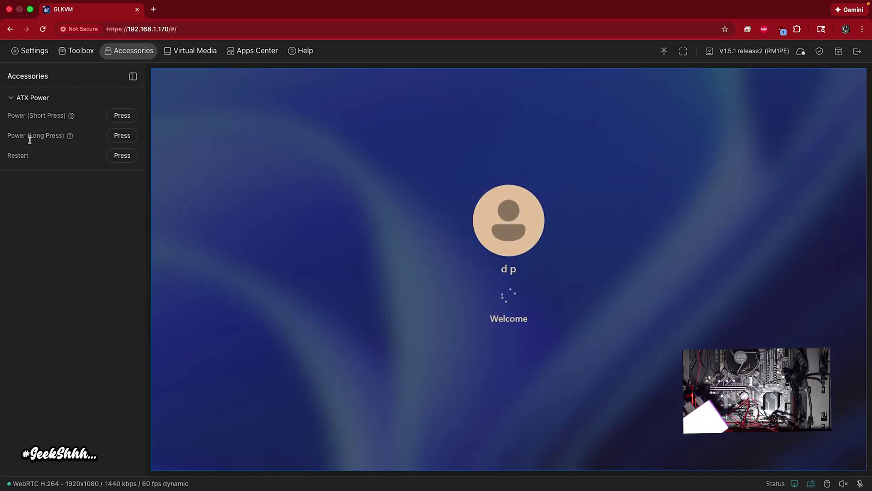
click(120, 157)
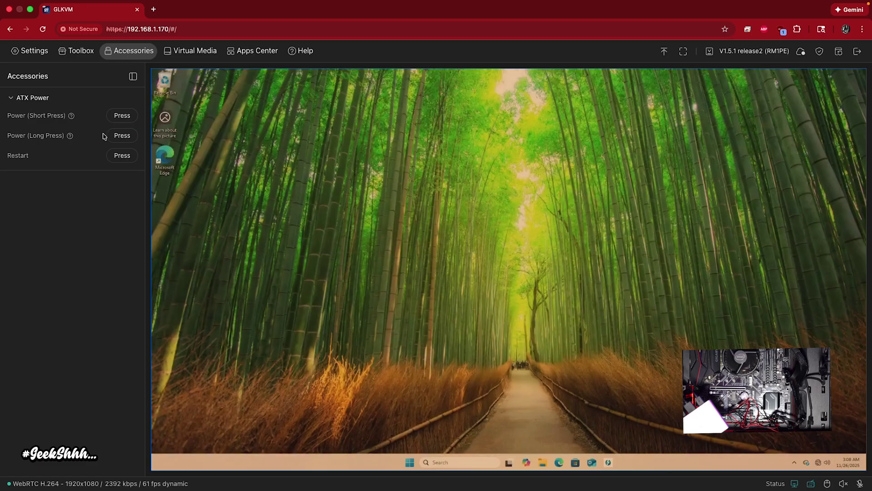
click(121, 156)
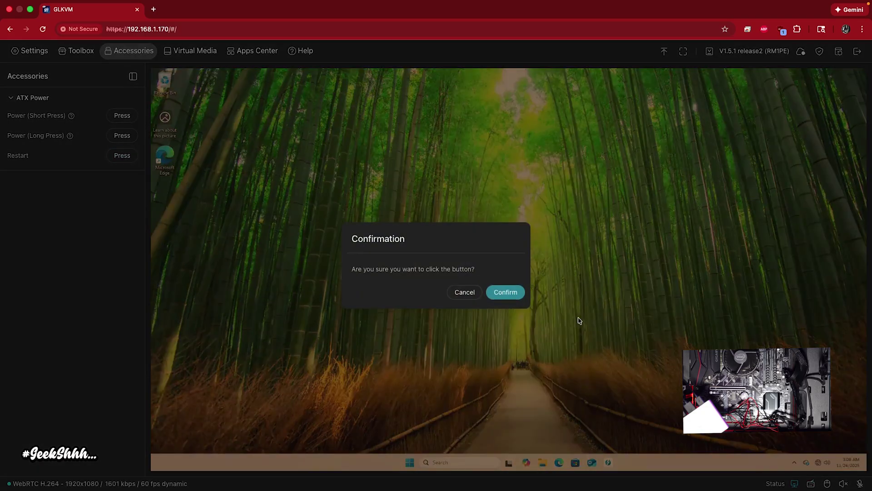
- Confirm the ATX restart, sign back in with the PIN after the Gigabyte boot screen, and request another restart
click(507, 293)
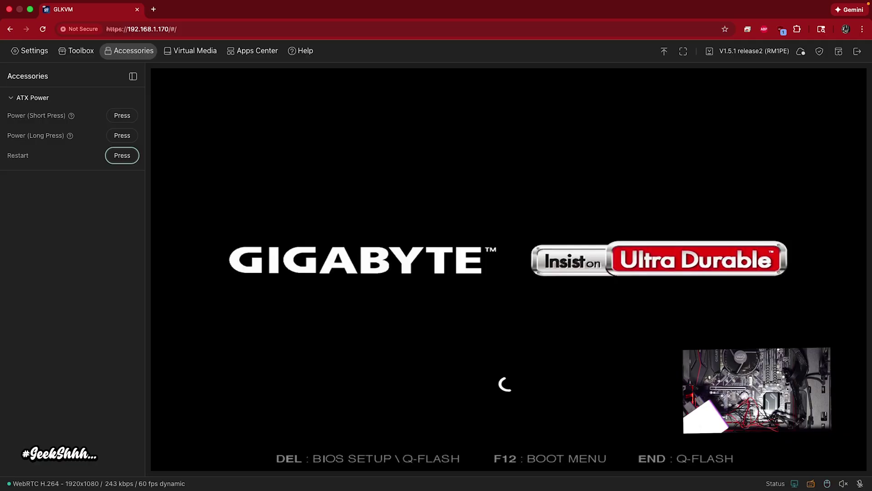
click(574, 209)
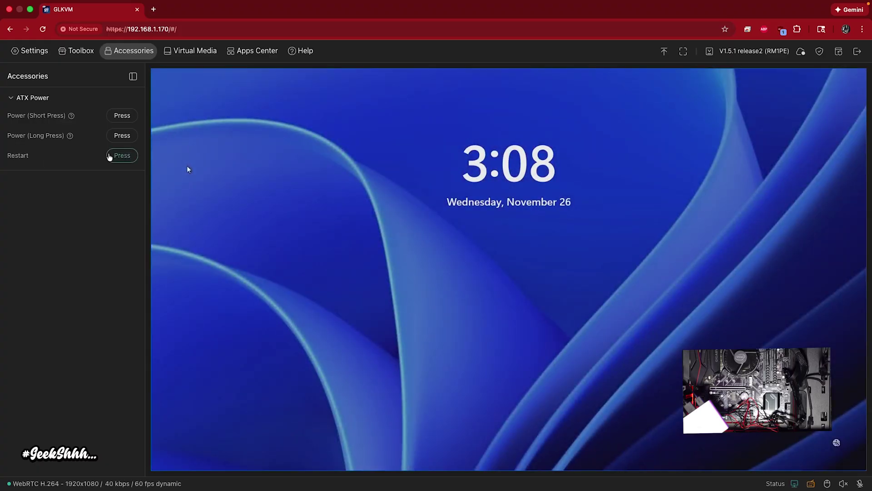
click(564, 258)
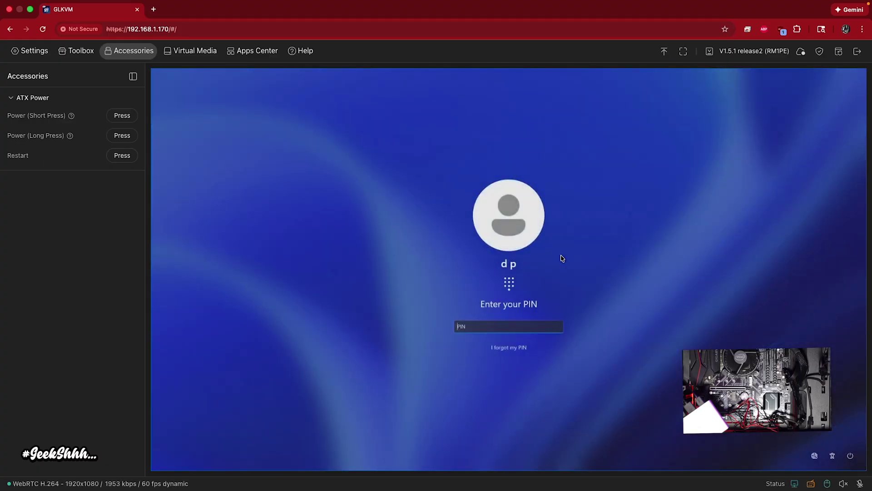
text(1234)
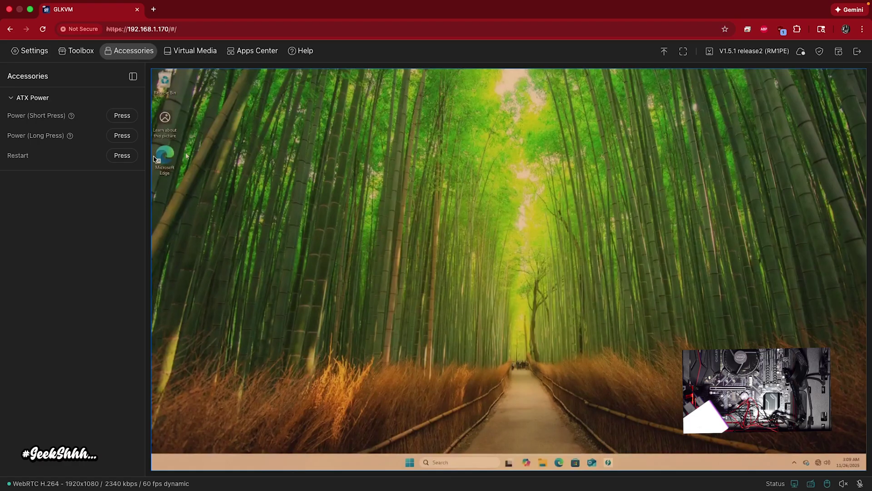
click(117, 159)
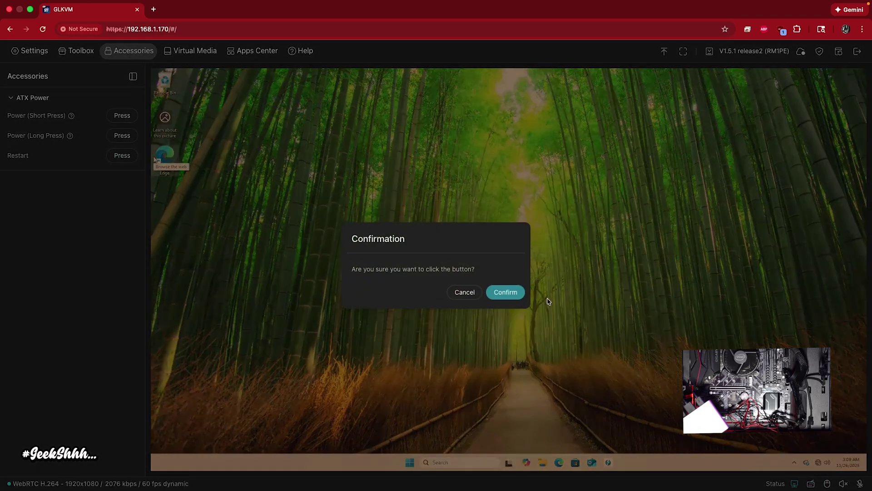
- Confirm the ATX restart and switch on Show Virtual Keyboard in GLKVM Settings
click(515, 294)
click(28, 52)
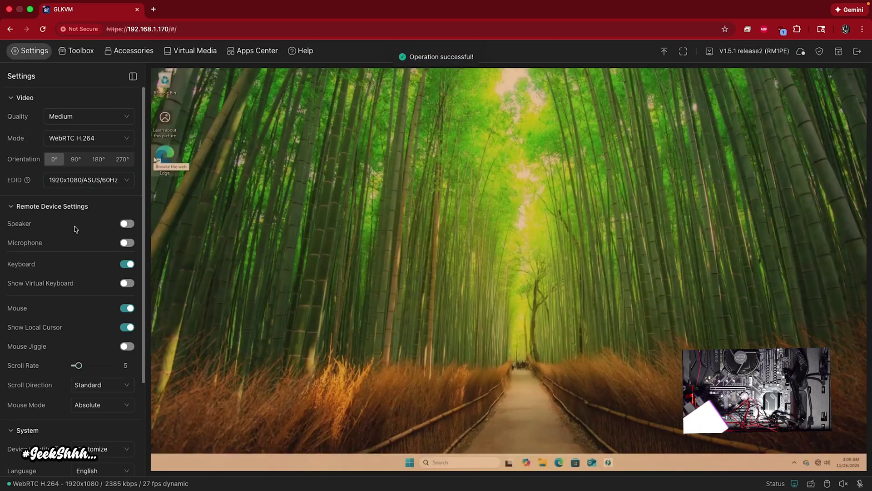
click(128, 283)
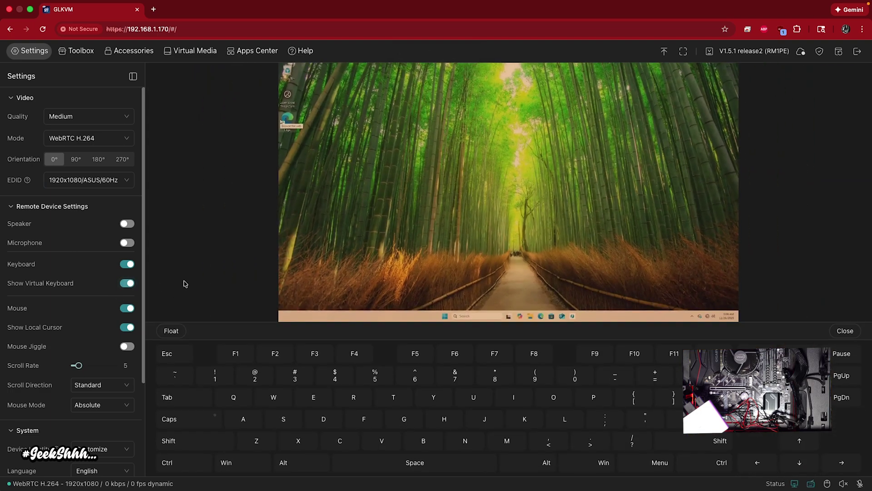